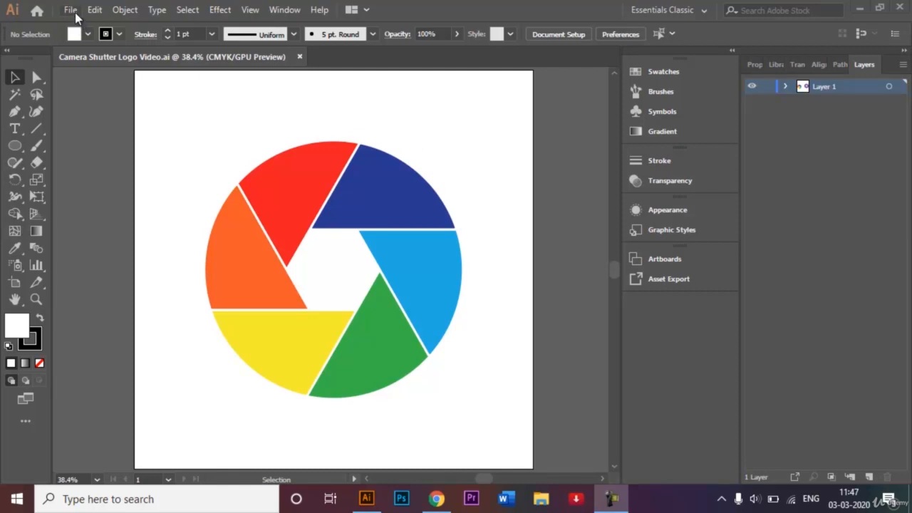
Step: Create a new 1000 x 1000 px document named "Camera Shutter Logo", with pixels as the unit
left_click(73, 11)
left_click(84, 27)
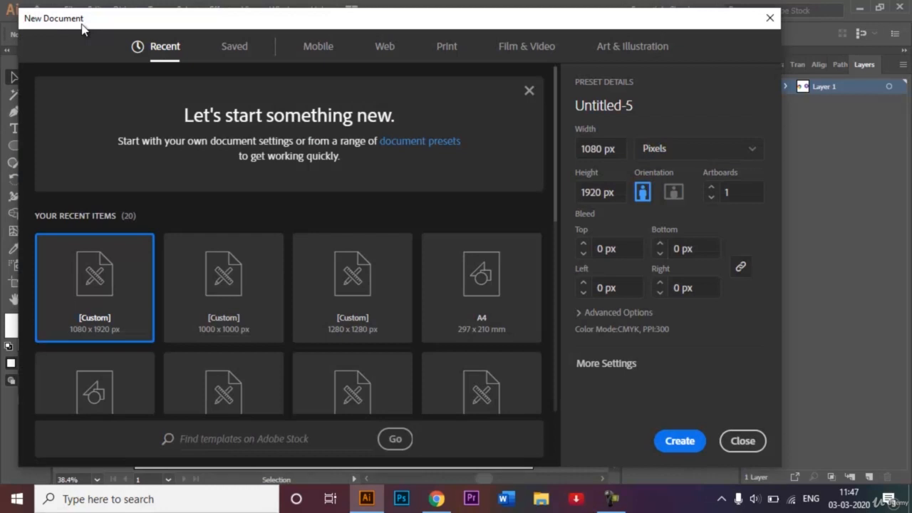
left_click(228, 291)
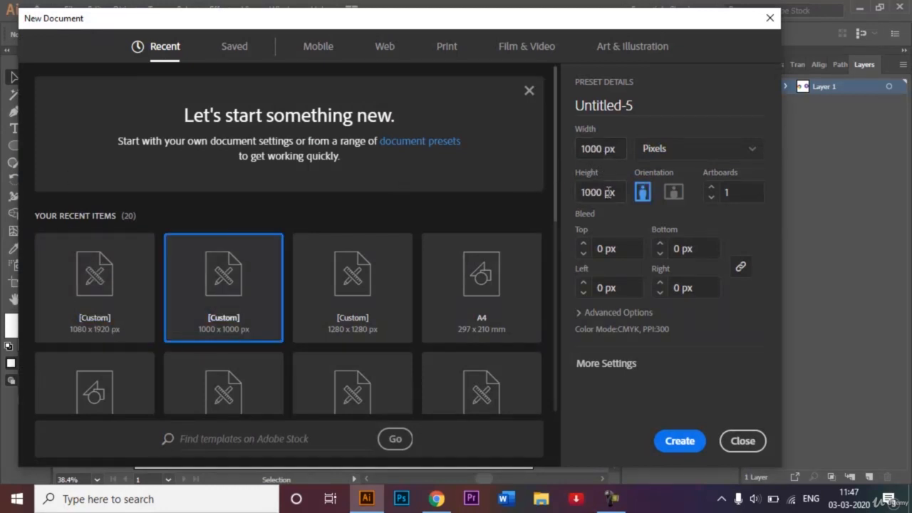
triple_click(652, 108)
key("BackSpace")
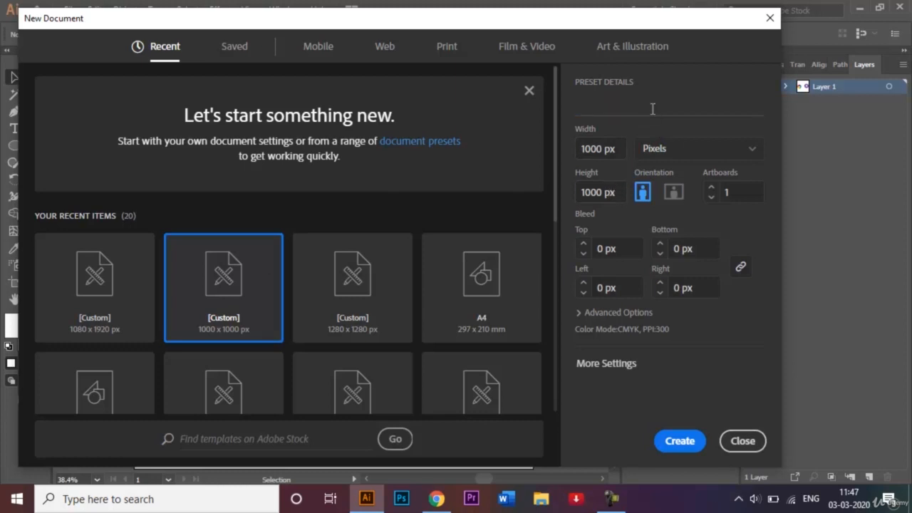
type("Camera Shutt")
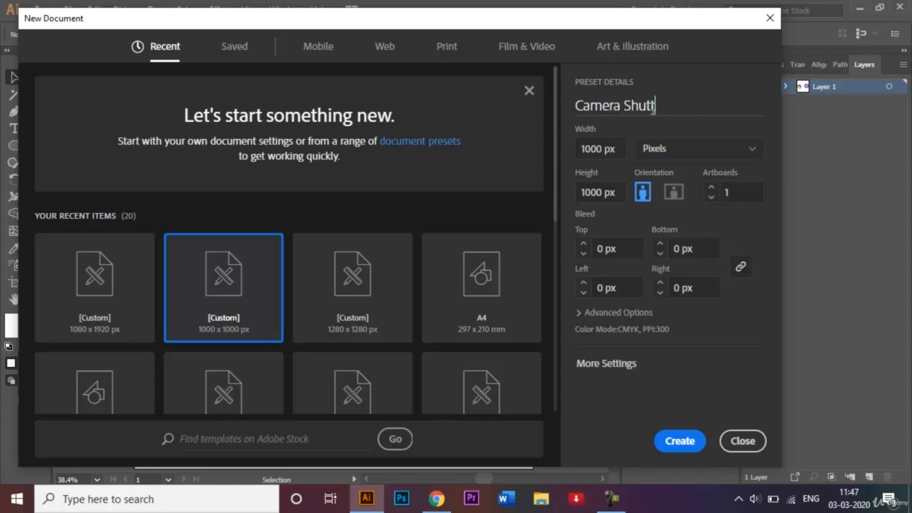
type("er Logo")
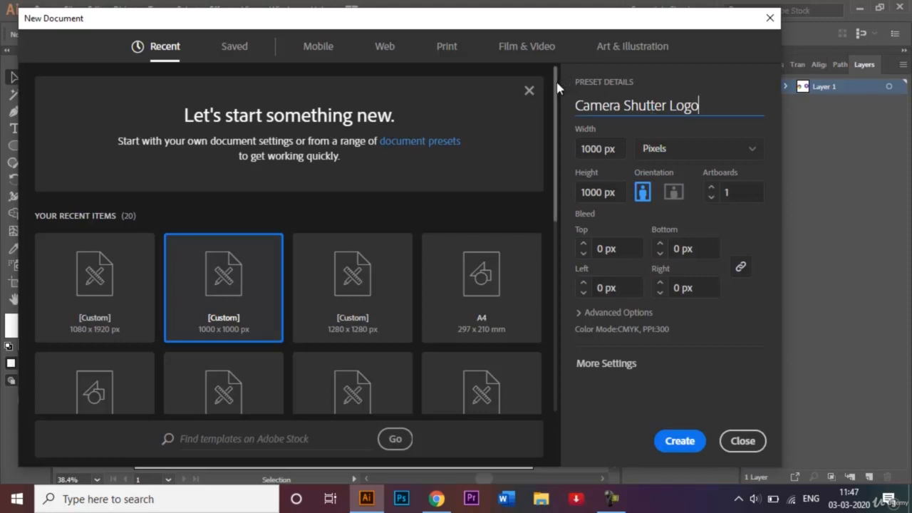
left_click_drag(558, 85, 539, 84)
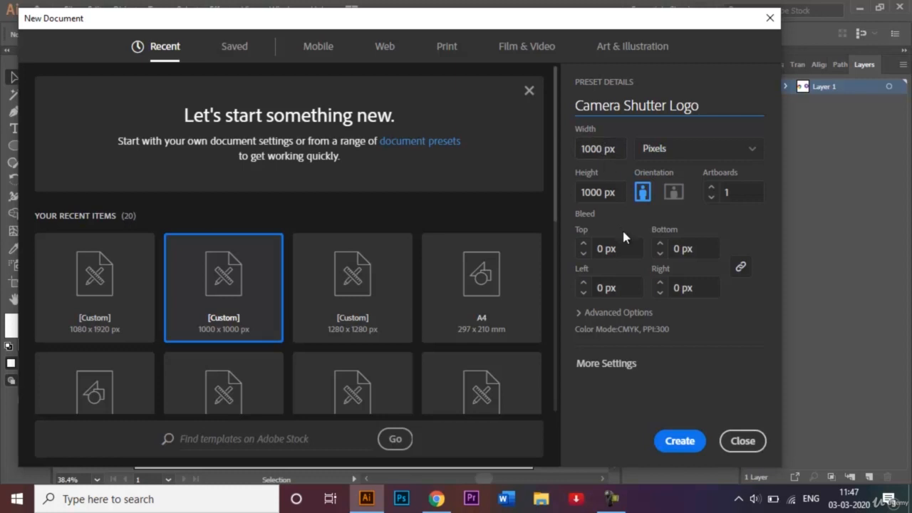
left_click(742, 158)
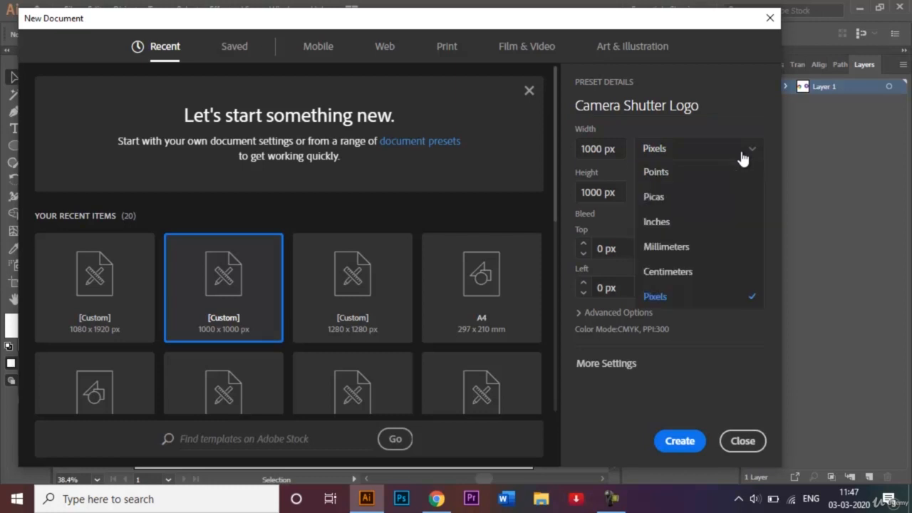
left_click(742, 154)
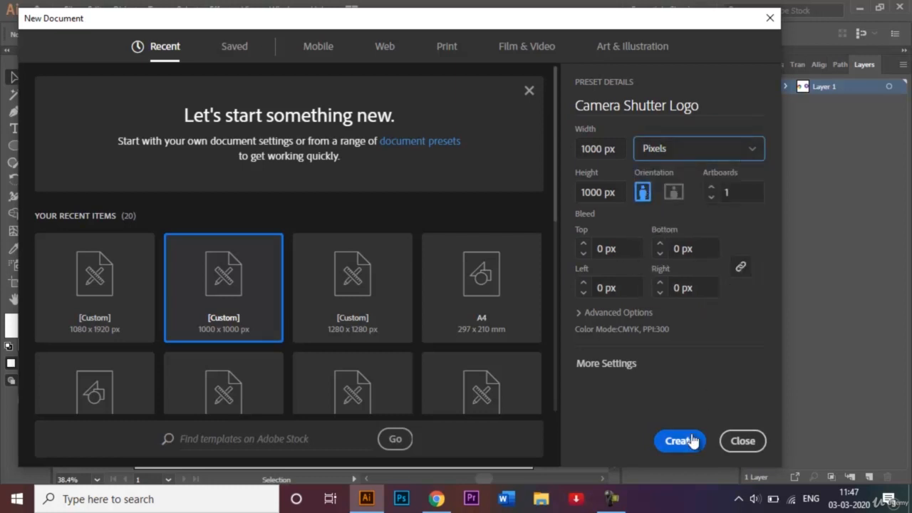
left_click(683, 440)
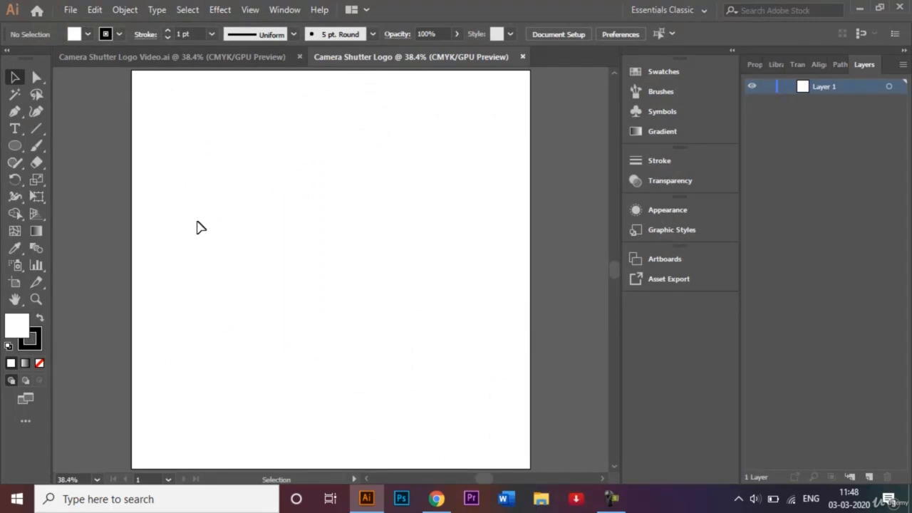
Step: Draw a purple circle without stroke from the artboard's centre, spanning about 70% of the artboard's width
left_click(14, 147)
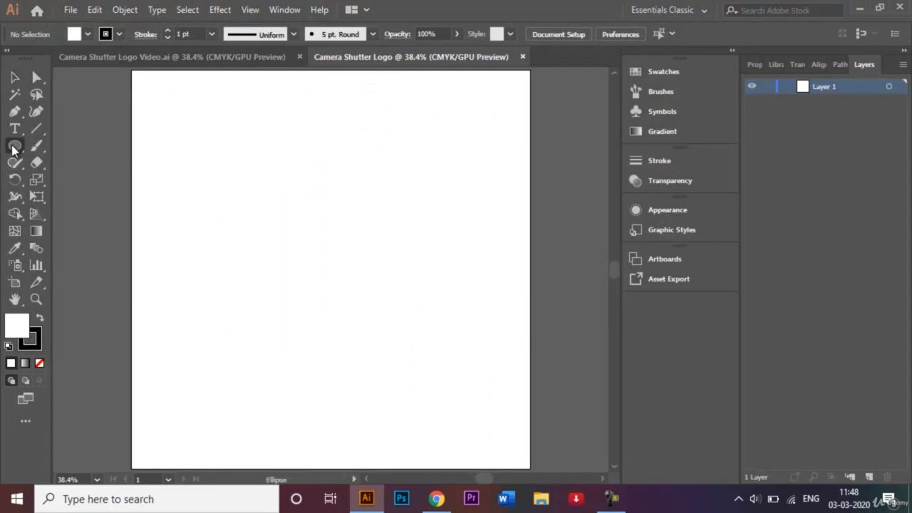
left_click(13, 147)
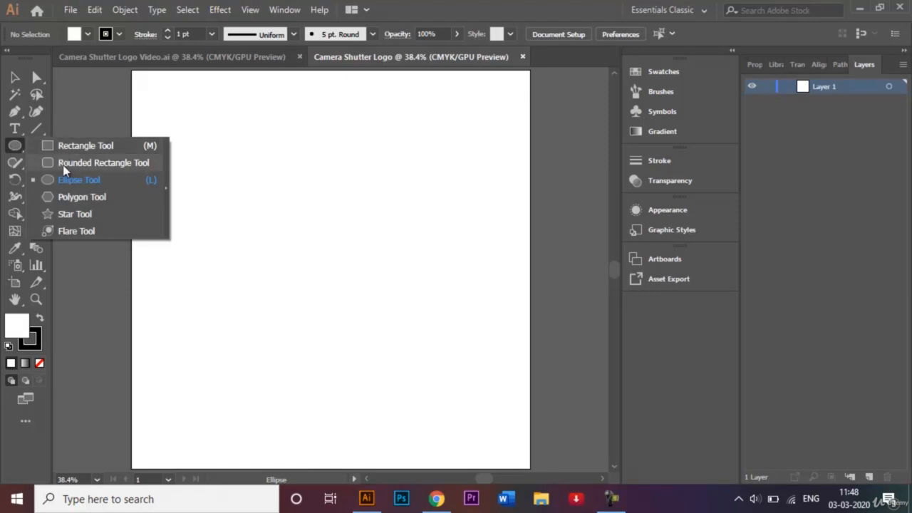
left_click(66, 182)
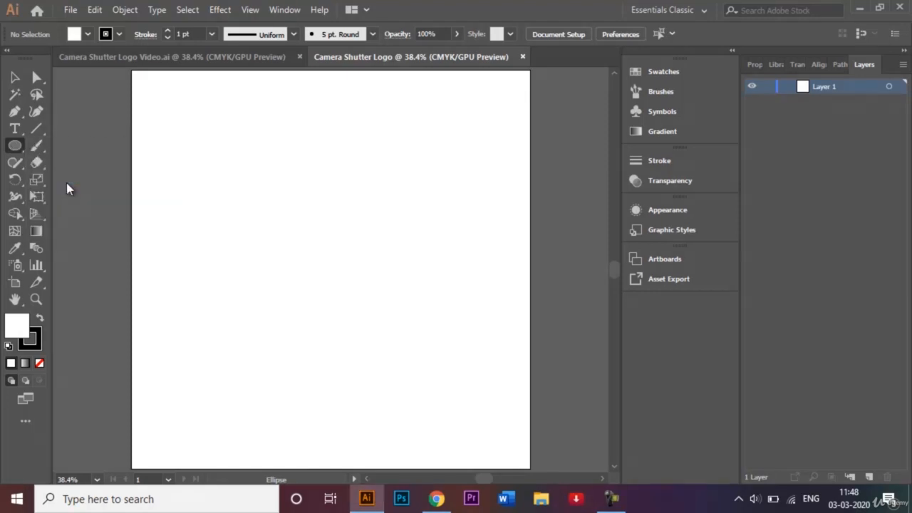
left_click(119, 34)
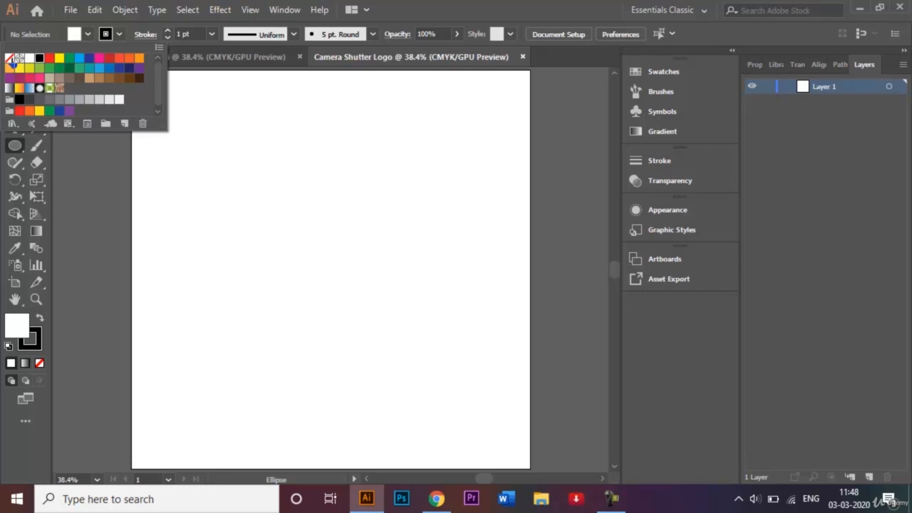
left_click(10, 58)
left_click(88, 34)
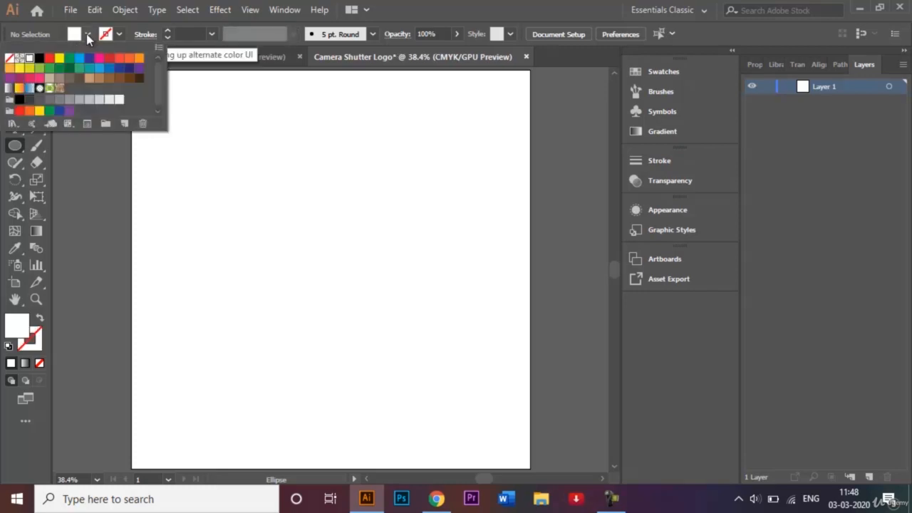
left_click(139, 70)
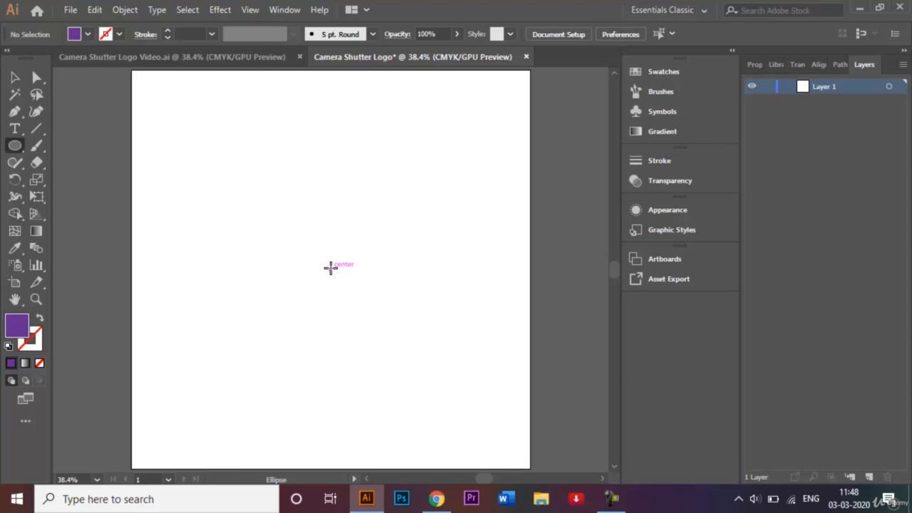
left_click_drag(331, 268, 471, 399)
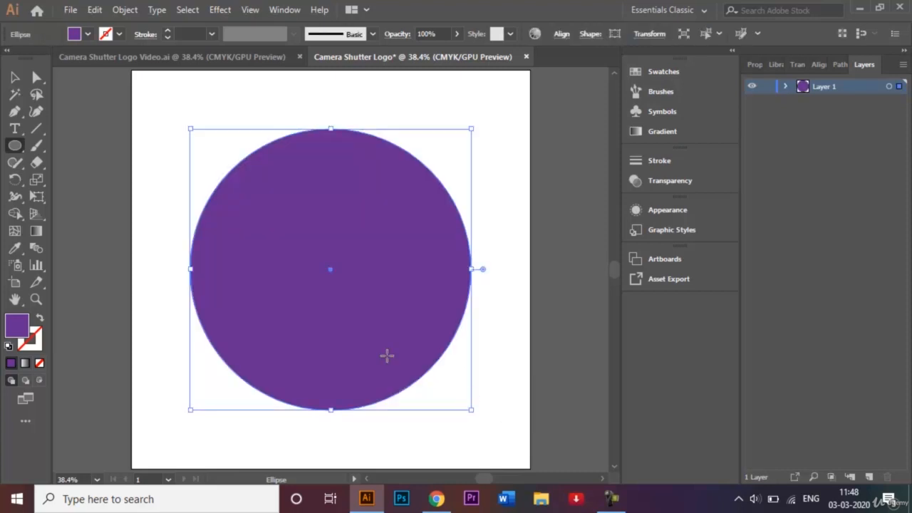
left_click(15, 79)
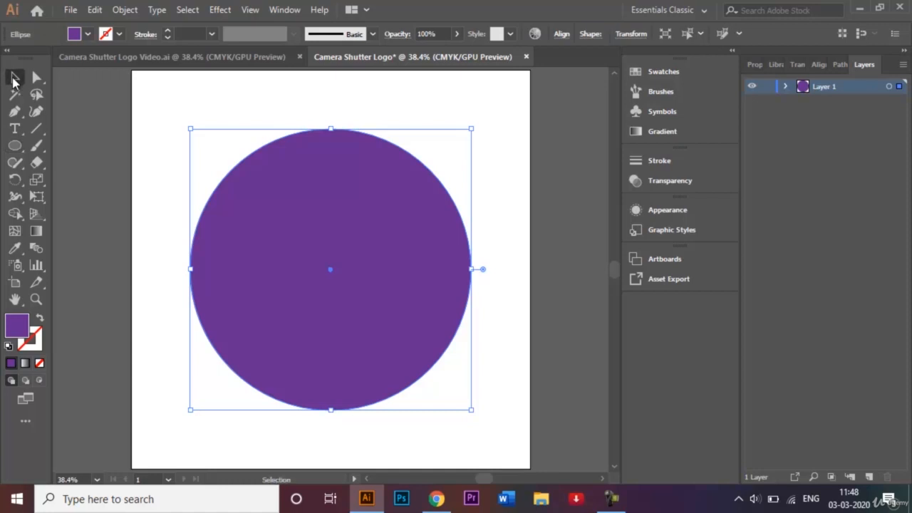
left_click(143, 120)
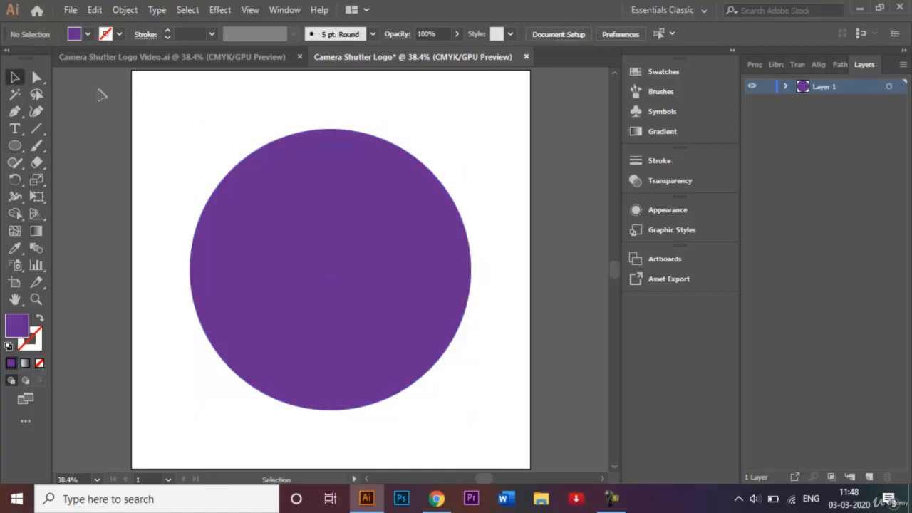
Step: Draw a white hexagon without stroke from the circle's centre, about one third of the circle's width, with flat top and bottom edges
left_click(9, 149)
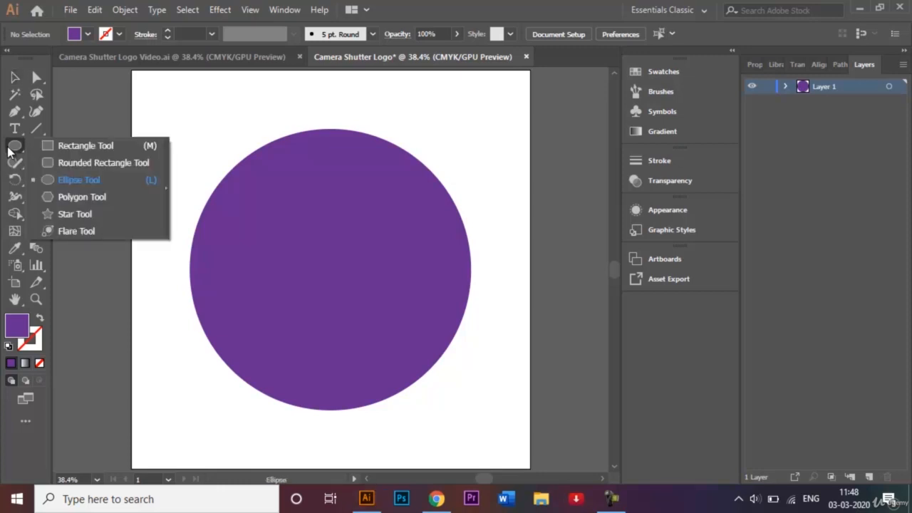
left_click(102, 199)
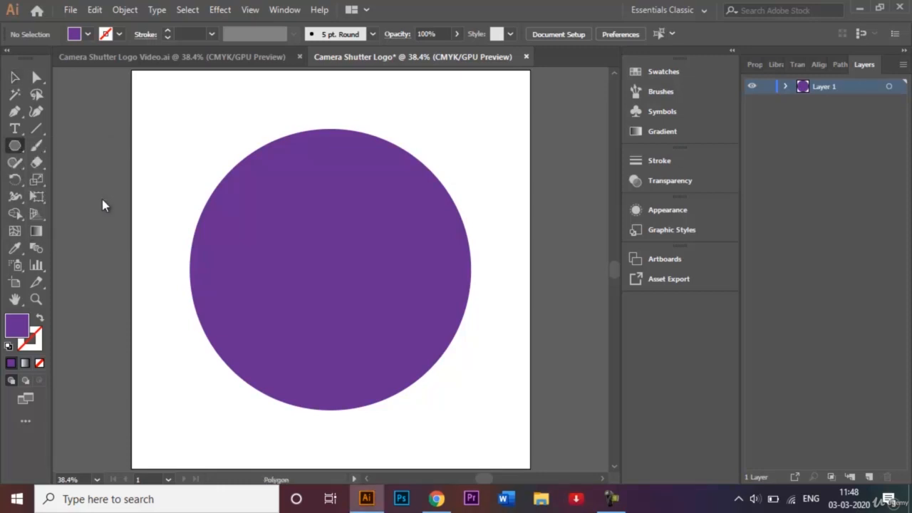
left_click(107, 37)
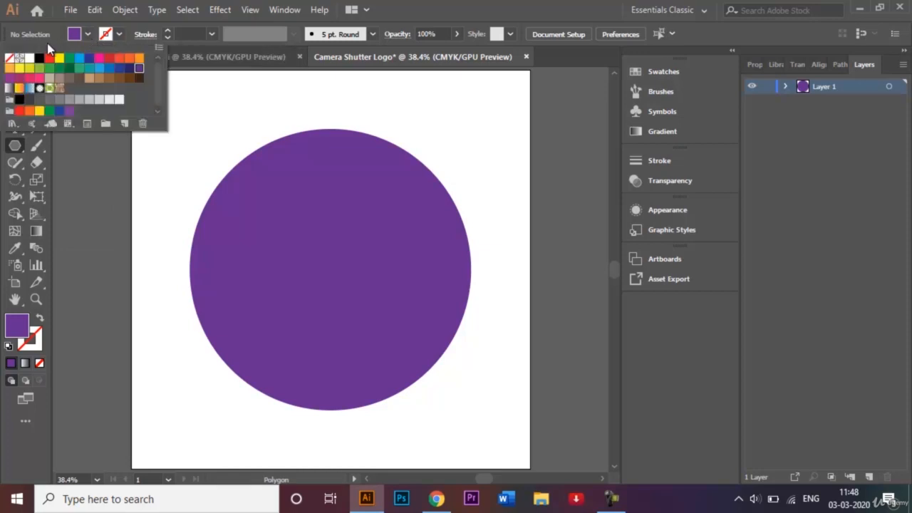
left_click(29, 57)
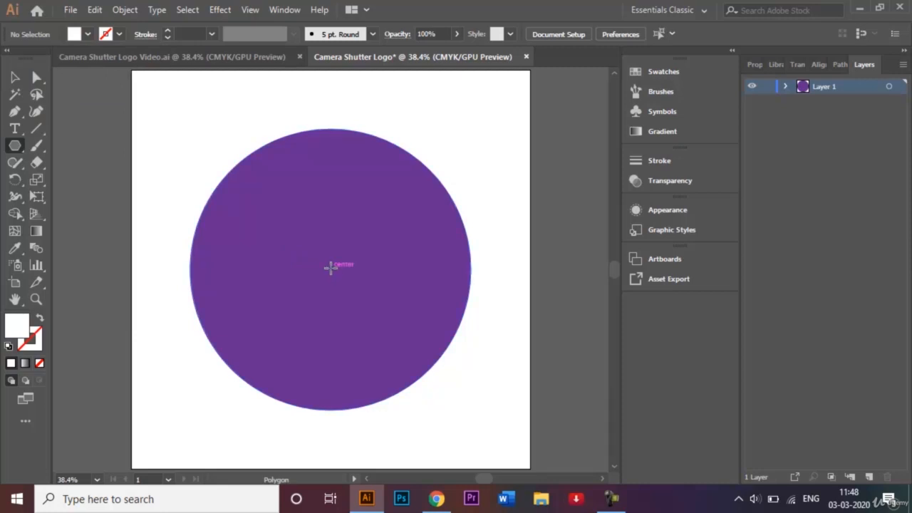
left_click_drag(331, 268, 364, 304)
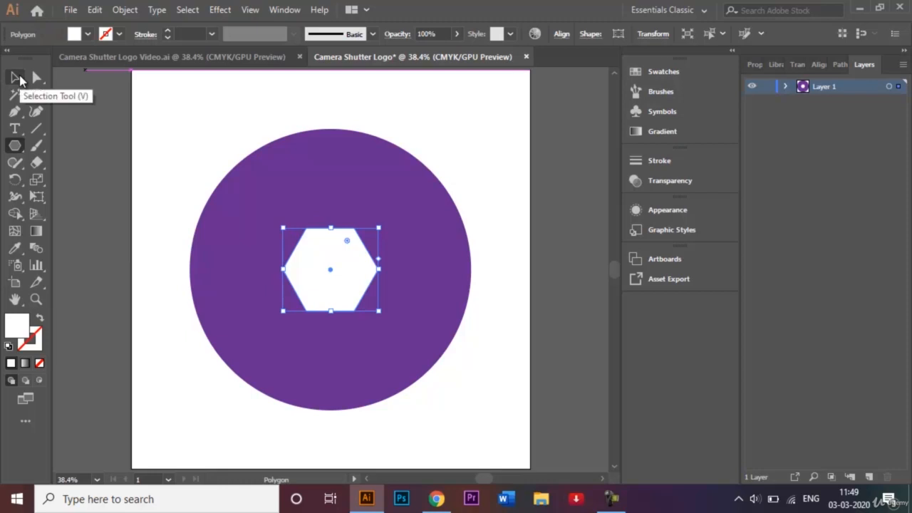
left_click(17, 78)
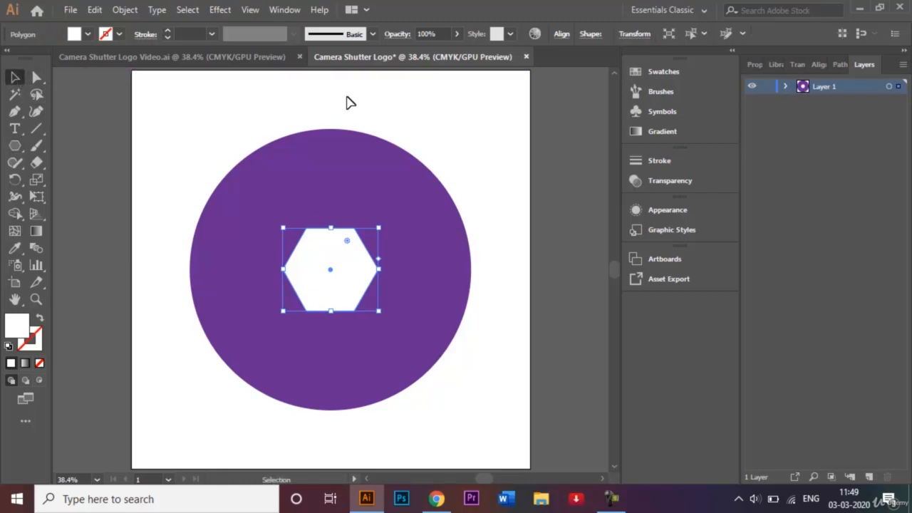
left_click(499, 178)
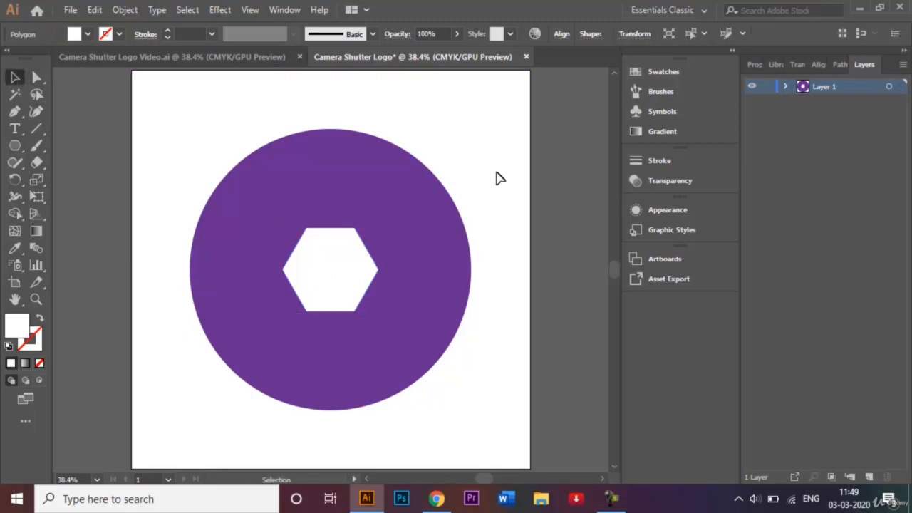
Step: Draw a horizontal line with no fill and a 7 pt orange stroke from the hexagon's upper-left corner, about 2.5 times its top edge's length
left_click(37, 128)
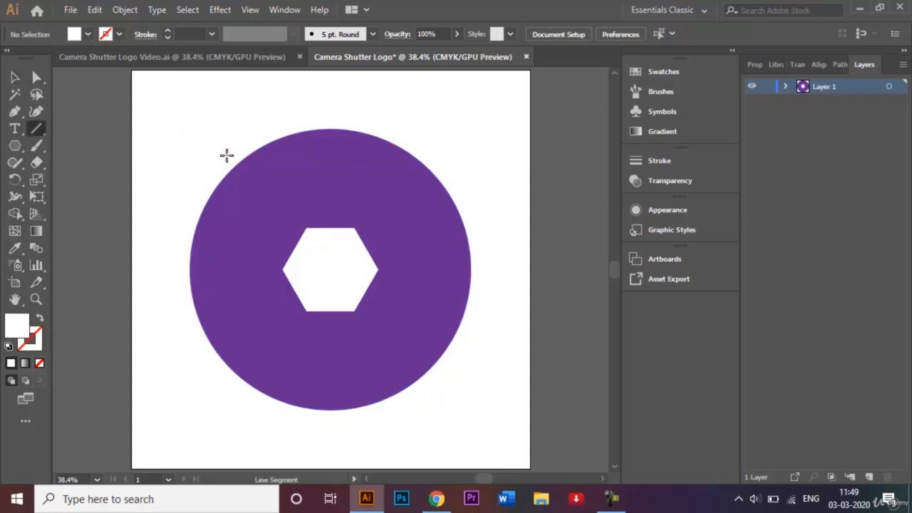
left_click(39, 364)
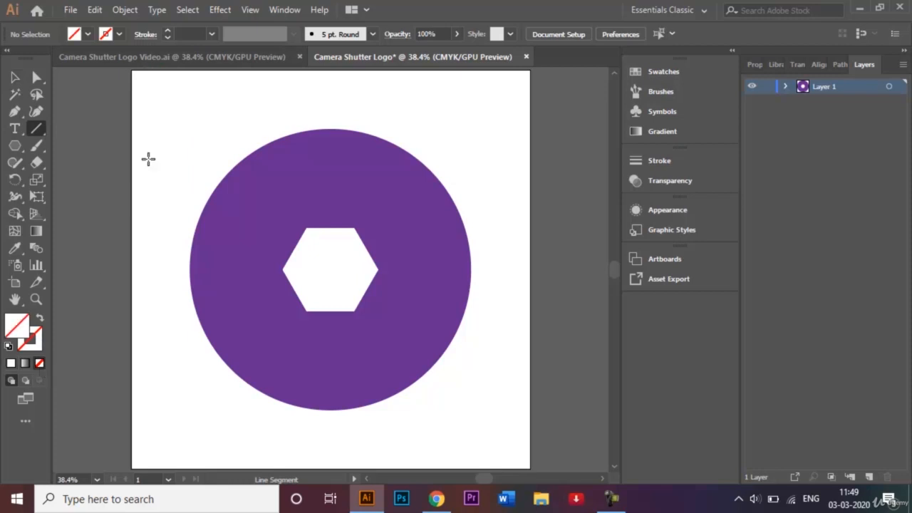
left_click(119, 35)
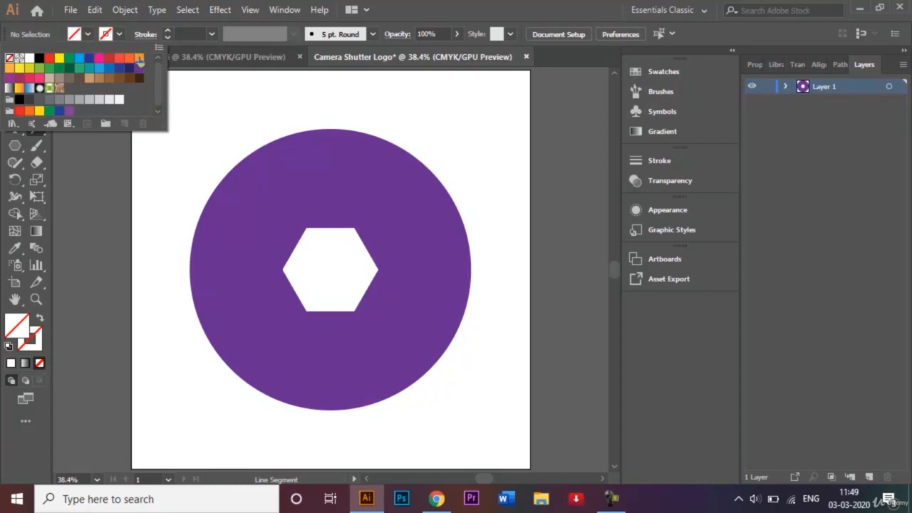
left_click(139, 58)
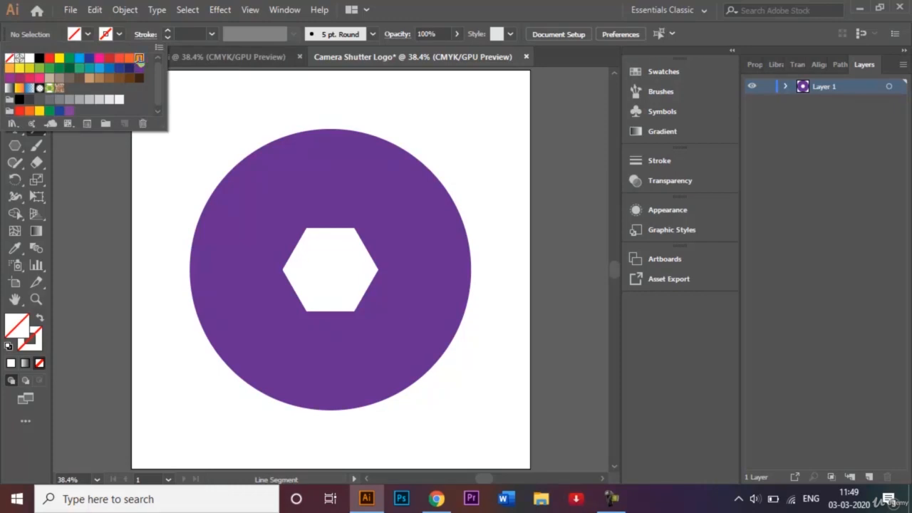
left_click(175, 135)
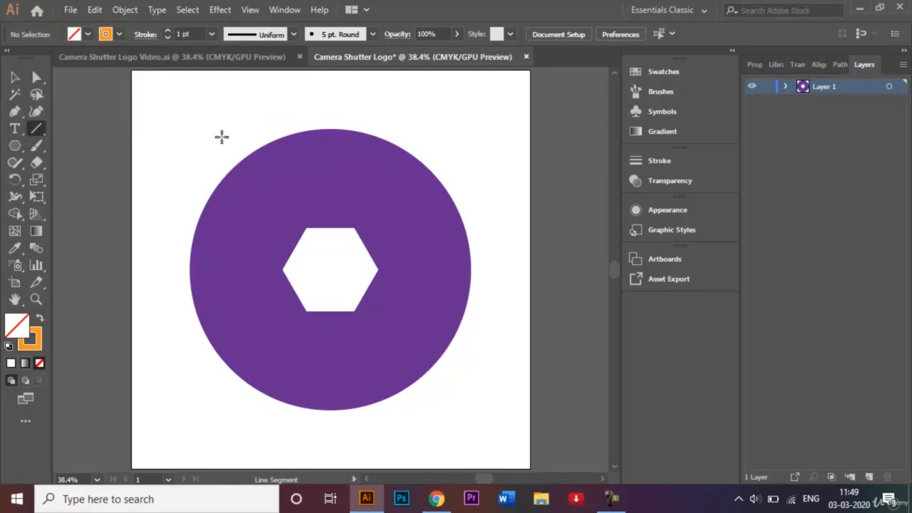
left_click(211, 35)
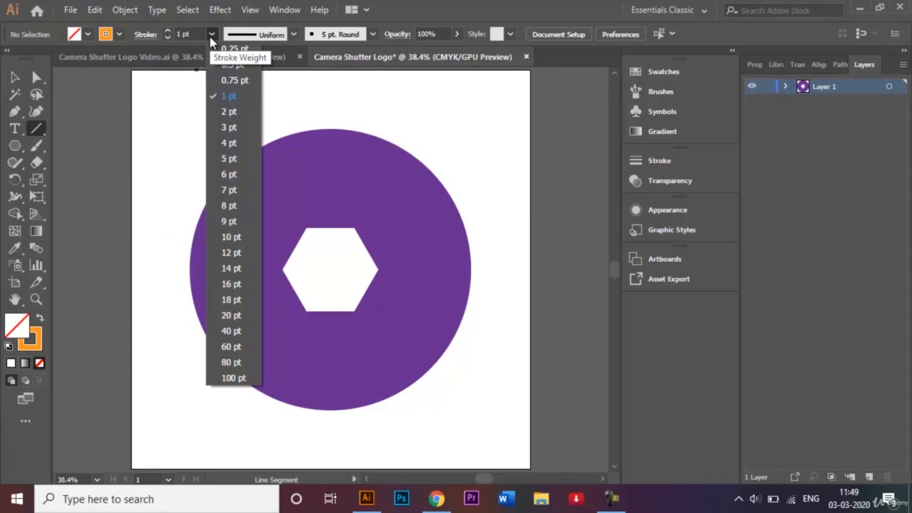
left_click(232, 195)
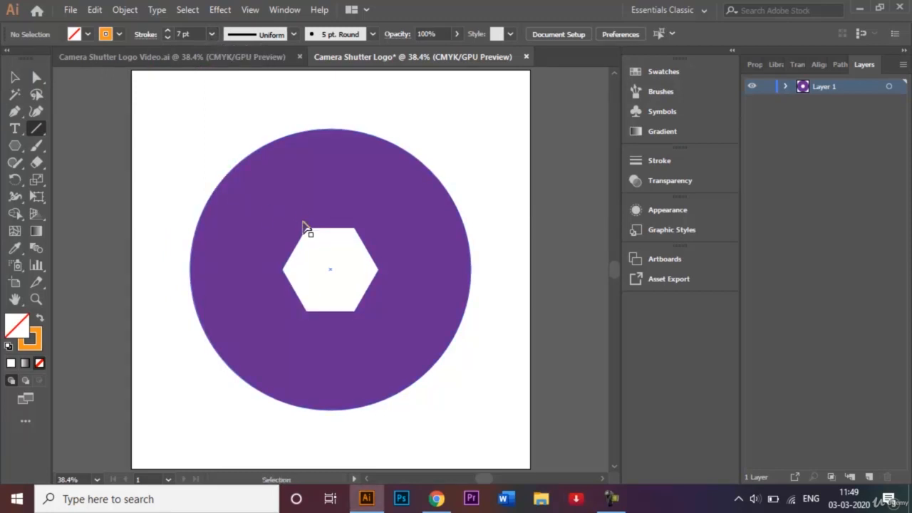
key("ctrl+1")
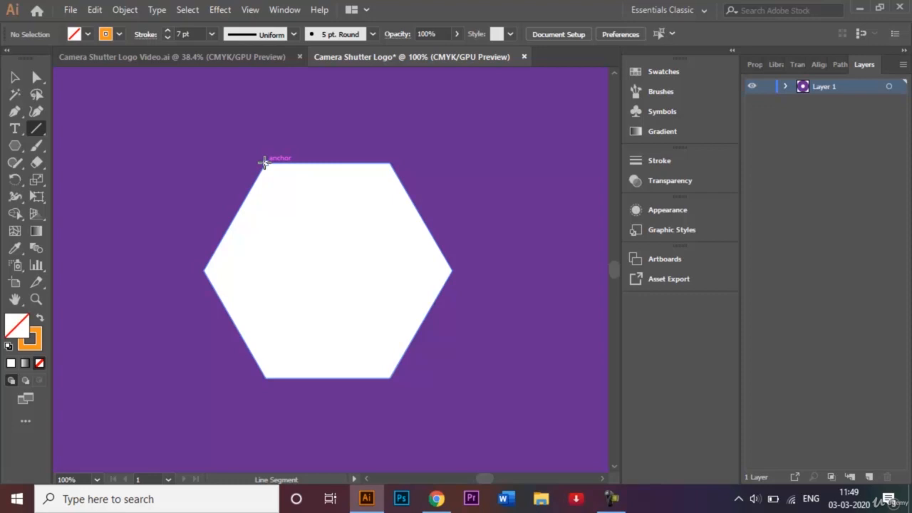
left_click_drag(264, 162, 575, 173)
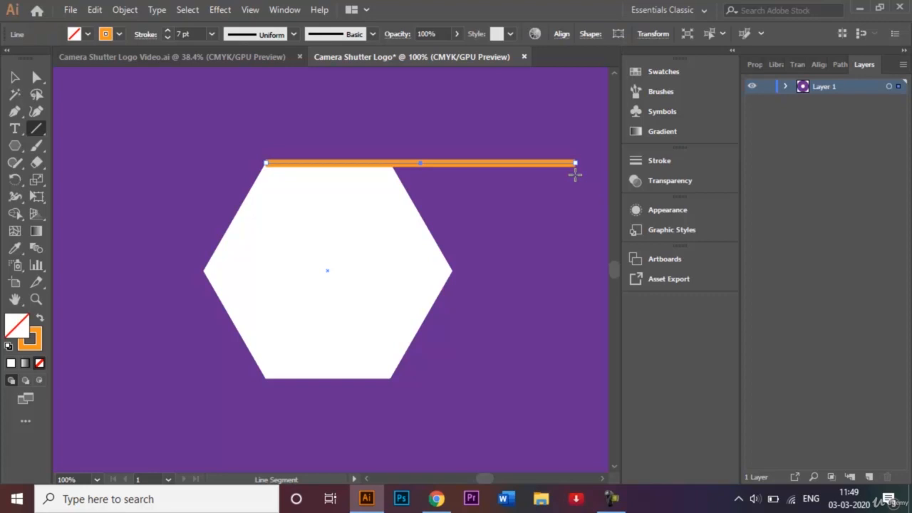
key("ctrl+minus")
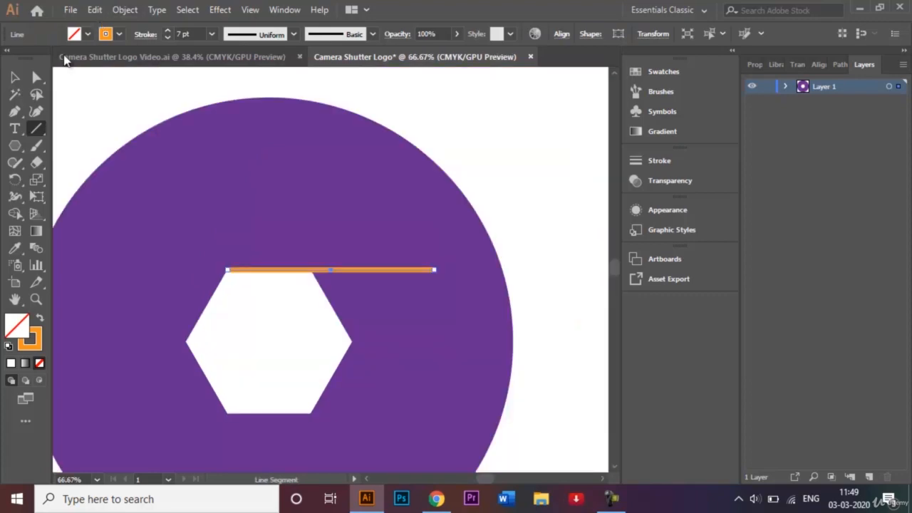
Step: Extend the orange line's right endpoint horizontally past the circle's edge, to X 897.8 px
left_click(37, 77)
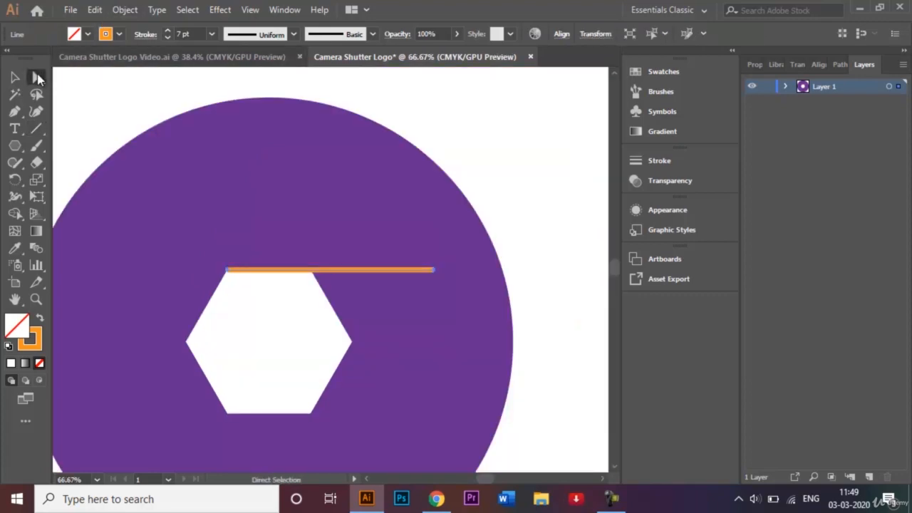
left_click(435, 271)
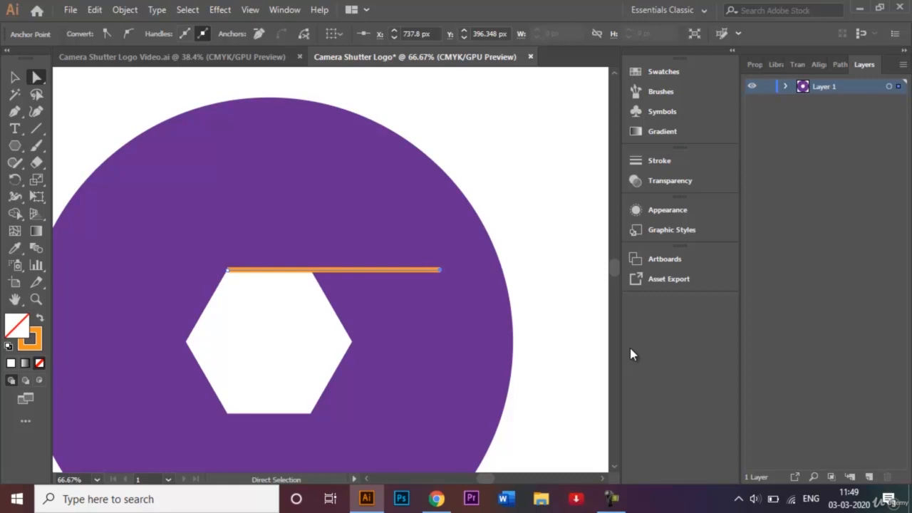
key("shift+Right")
key("shift+Right")
key("shift+Right")
key("shift+Right")
key("shift+Right")
key("shift+Right")
key("shift+Right")
key("shift+Right")
key("shift+Right")
key("shift+Right")
key("shift+Right")
key("shift+Right")
key("shift+Right")
key("shift+Right")
key("shift+Right")
key("shift+Right")
key("shift+Right")
key("shift+Right")
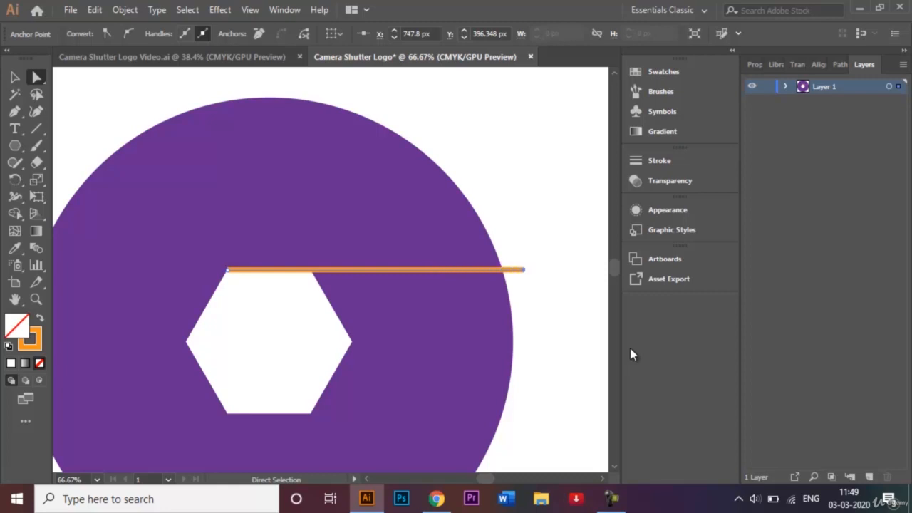
key("shift+Right")
key("shift+Right")
key("shift+Right")
key("shift+Right")
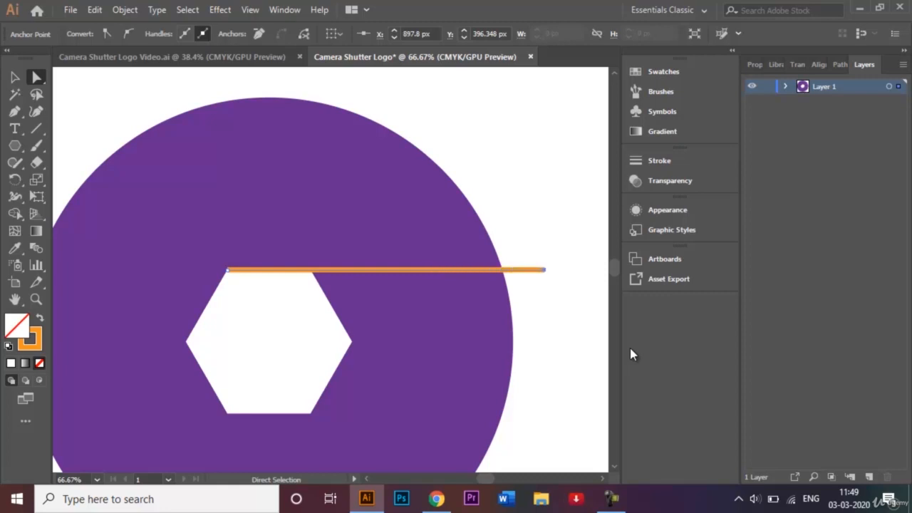
left_click(15, 77)
left_click(100, 114)
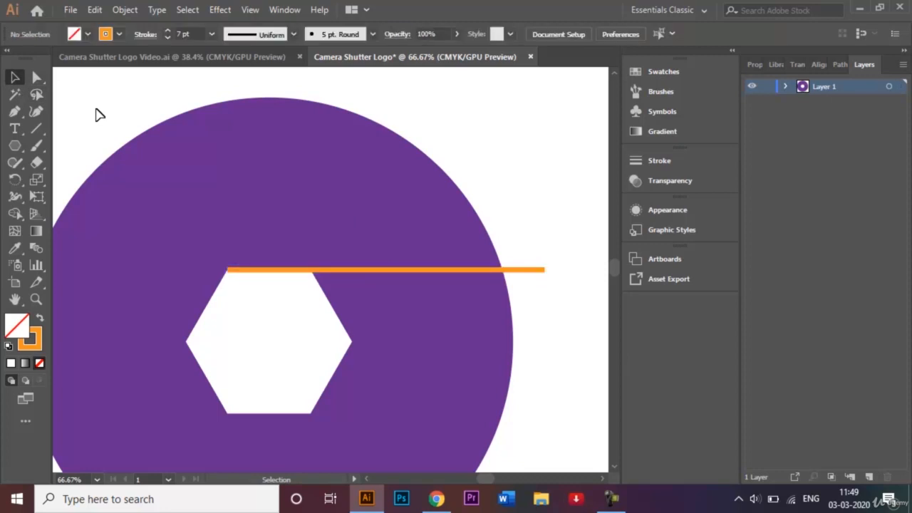
Step: Duplicate the orange line onto the hexagon's bottom edge, ending at its lower-right corner and extending left past the circle
left_click(389, 271)
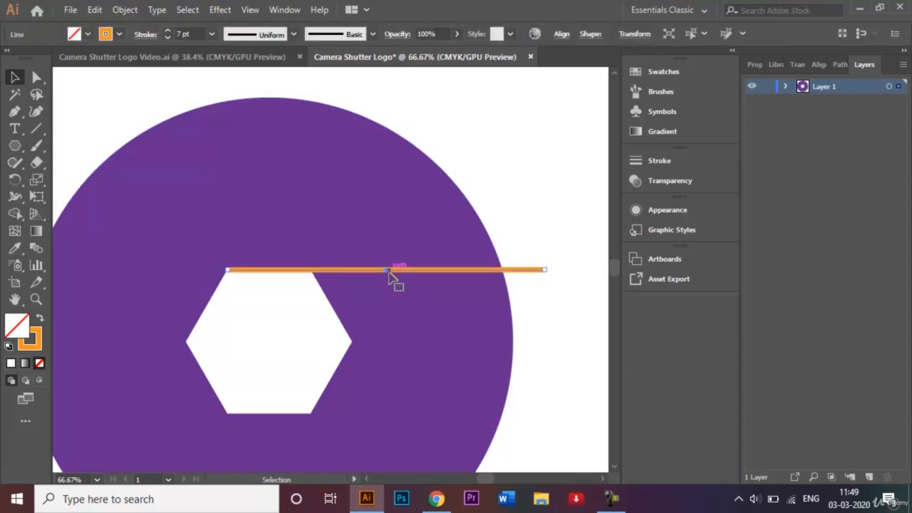
left_click_drag(389, 272, 159, 415)
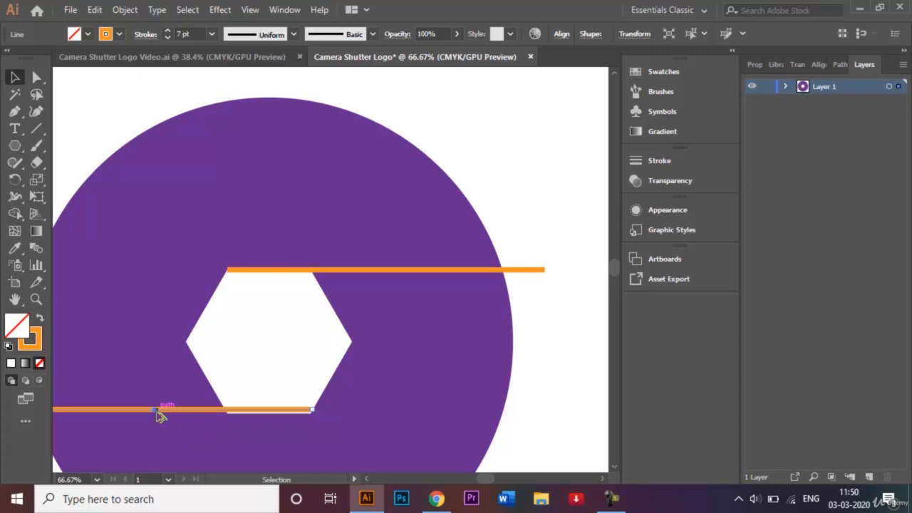
key("Down")
key("Down")
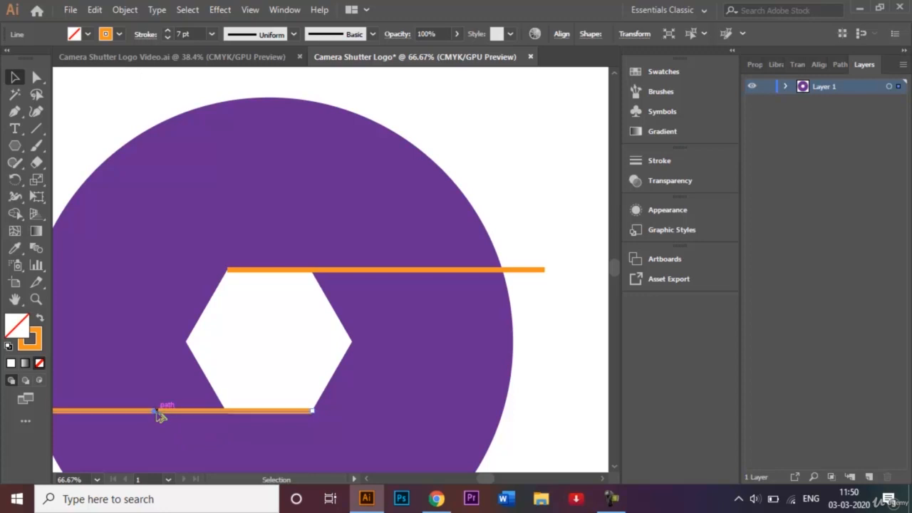
key("Down")
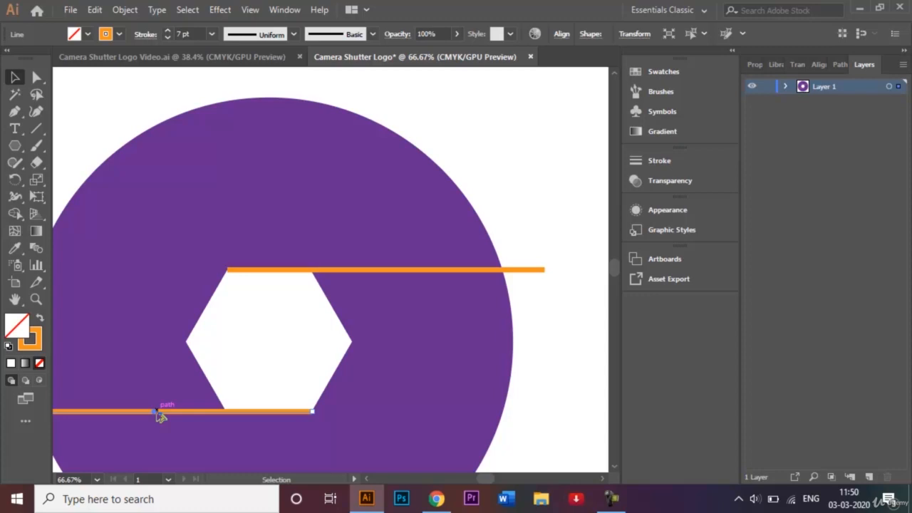
key("ctrl+plus")
key("ctrl+plus")
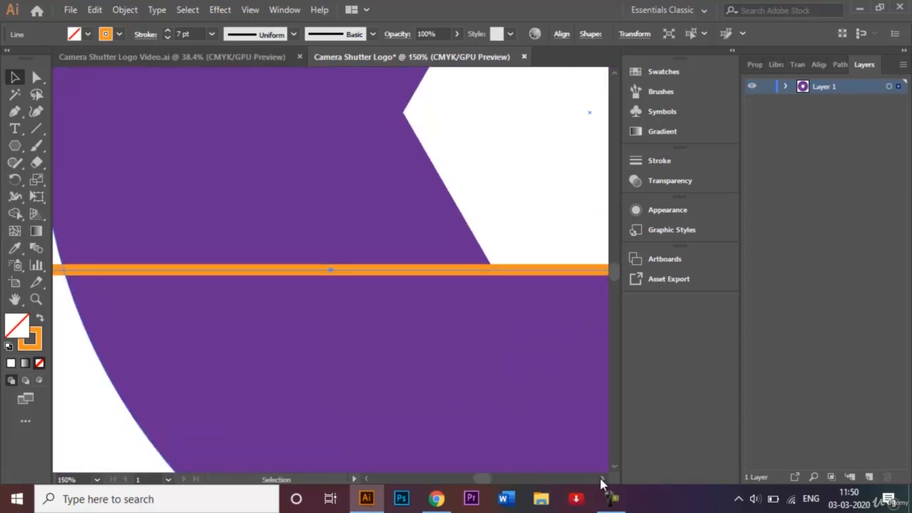
left_click(602, 480)
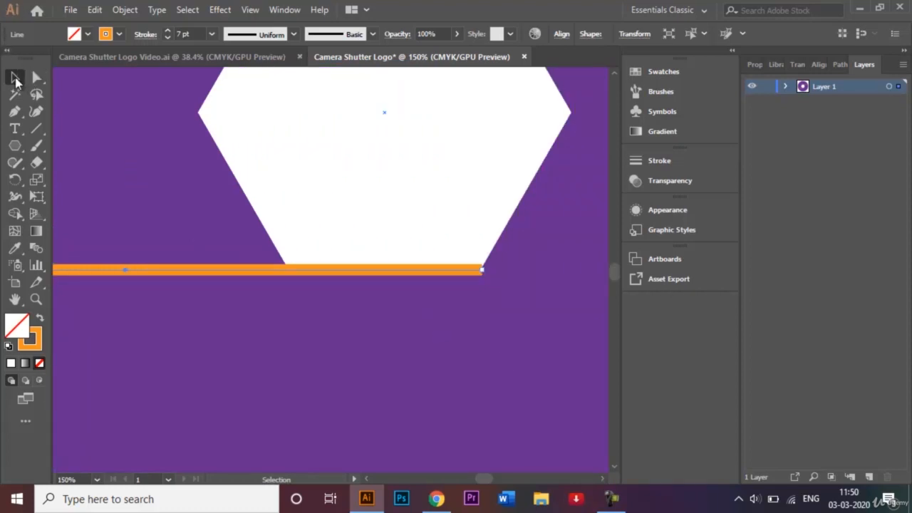
key("ctrl+0")
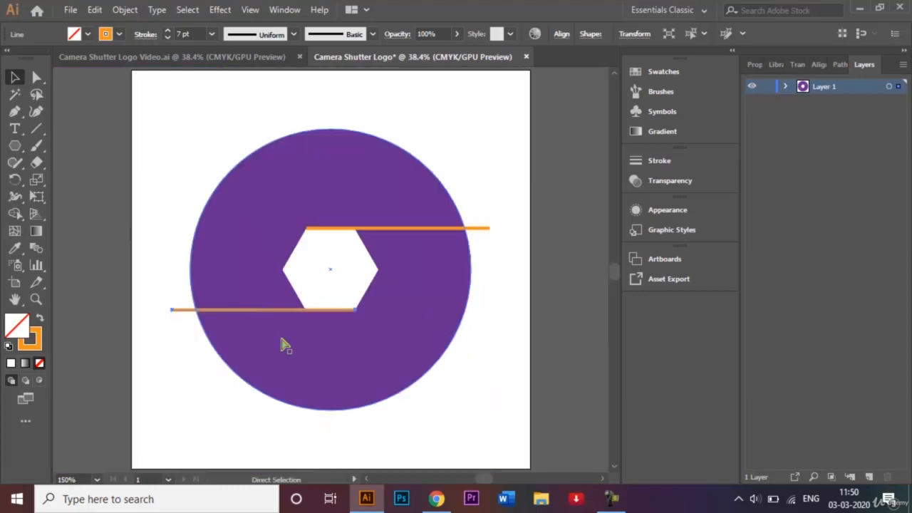
left_click(501, 342)
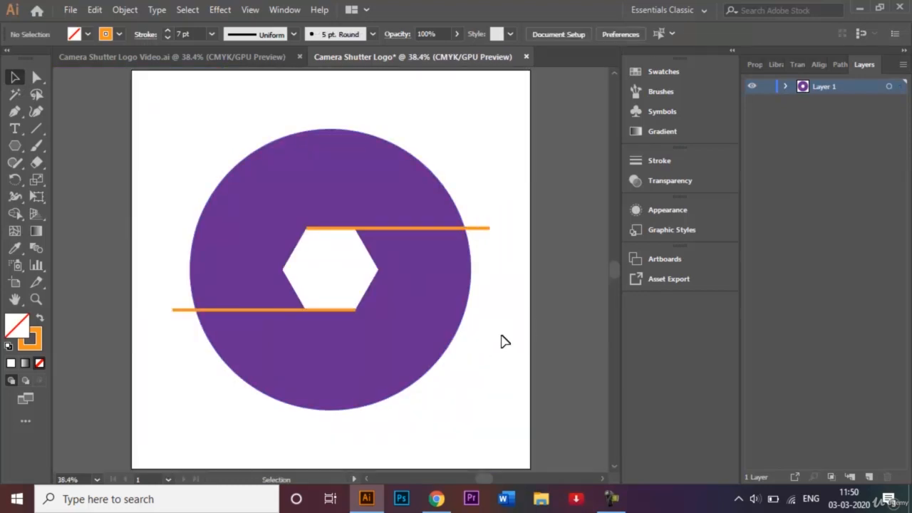
Step: Copy both horizontal orange lines, paste them in front, and rotate the copies about 60° clockwise to align with the hexagon's edges
left_click(431, 229)
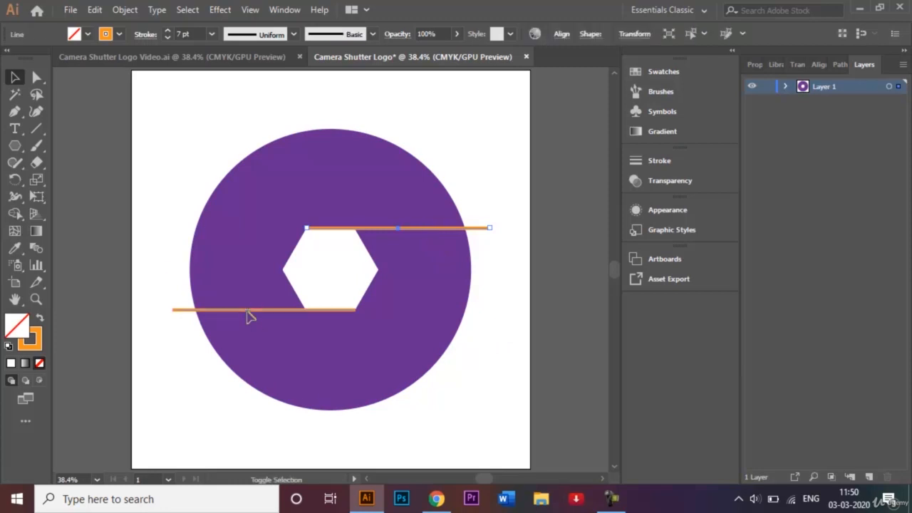
left_click(249, 311, "shift")
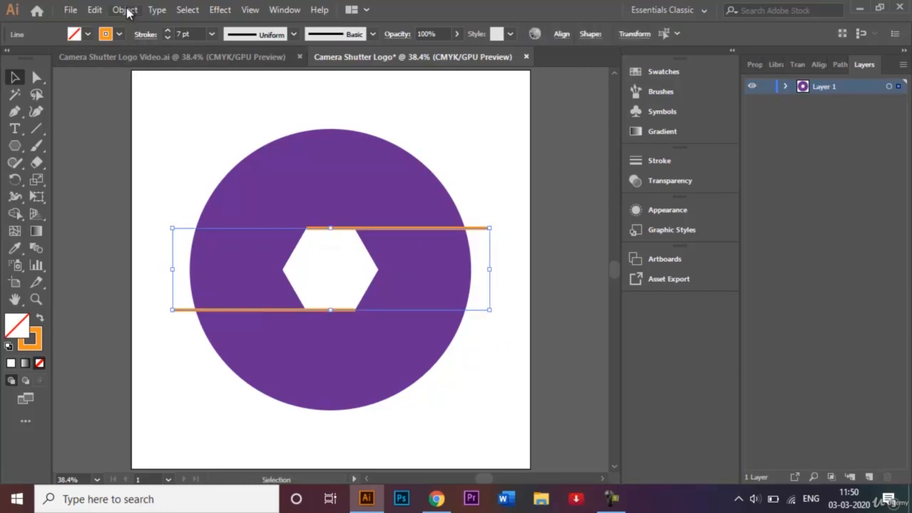
left_click(94, 10)
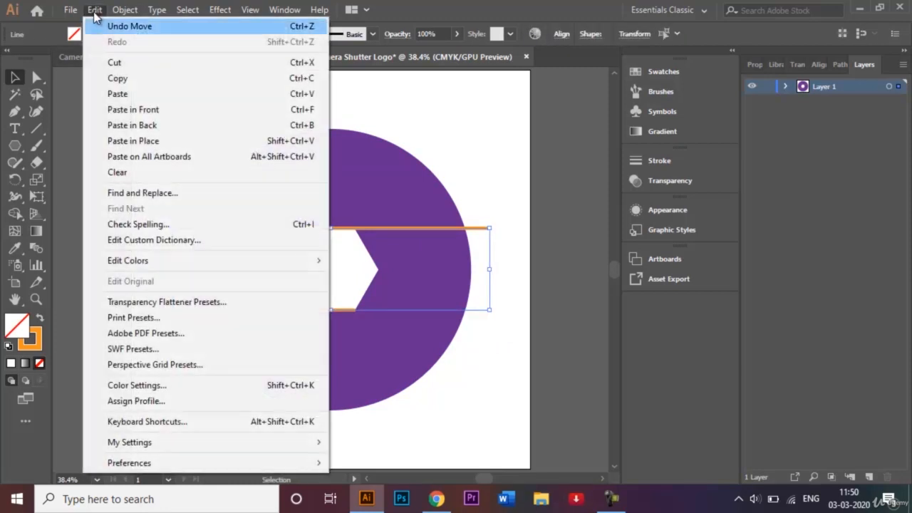
left_click(132, 77)
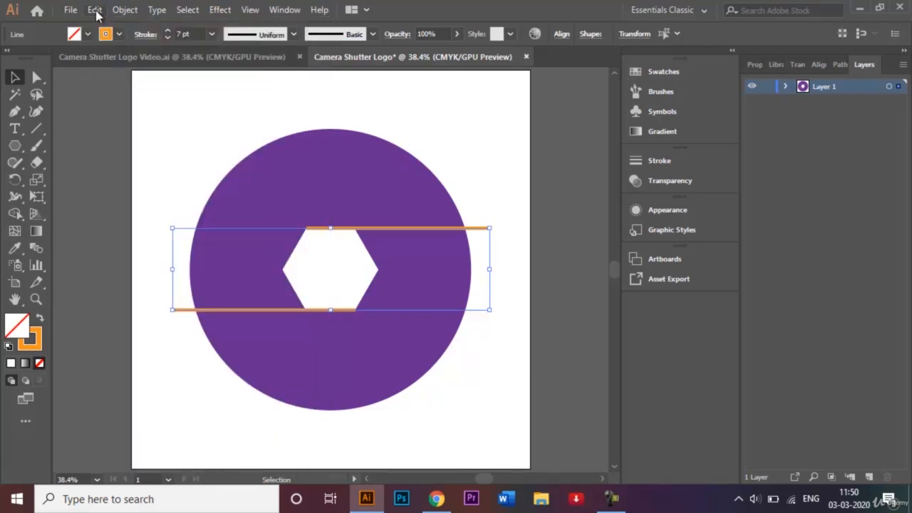
left_click(95, 10)
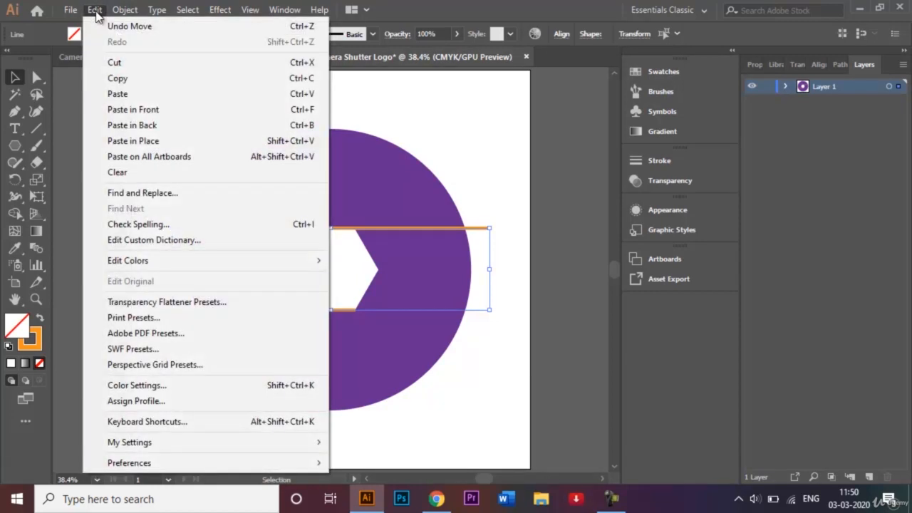
left_click(142, 112)
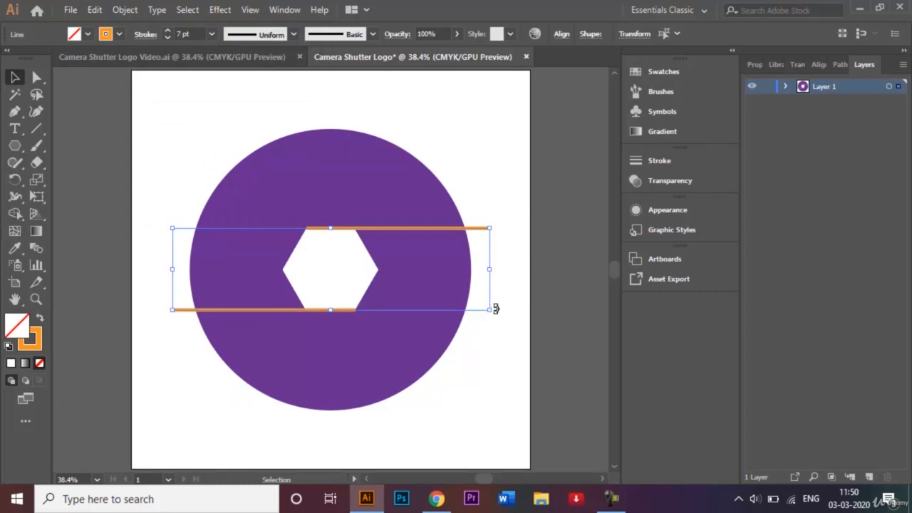
mouse_move(496, 309)
left_mouse_down()
mouse_move(452, 372)
mouse_move(366, 399)
left_mouse_up()
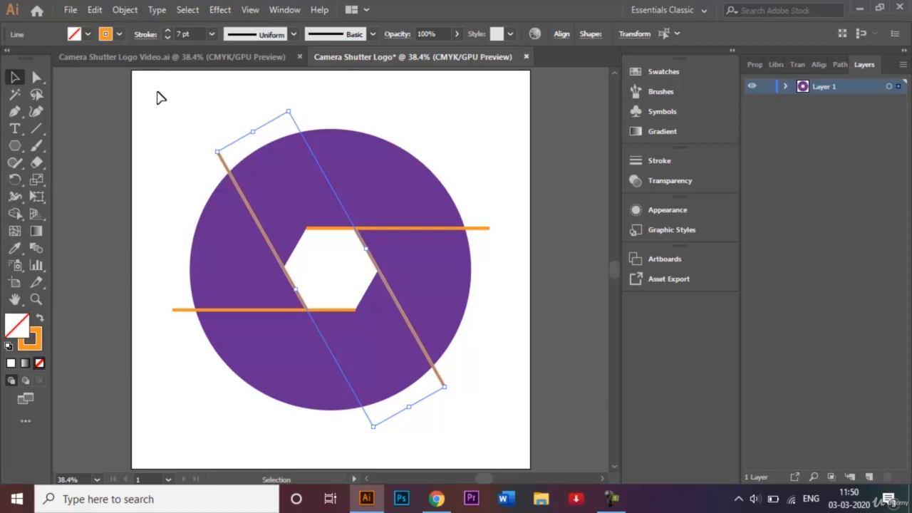
Step: Copy the rotated line pair in front and rotate the copies another 60° or so clockwise along the hexagon's two remaining edges
left_click(94, 9)
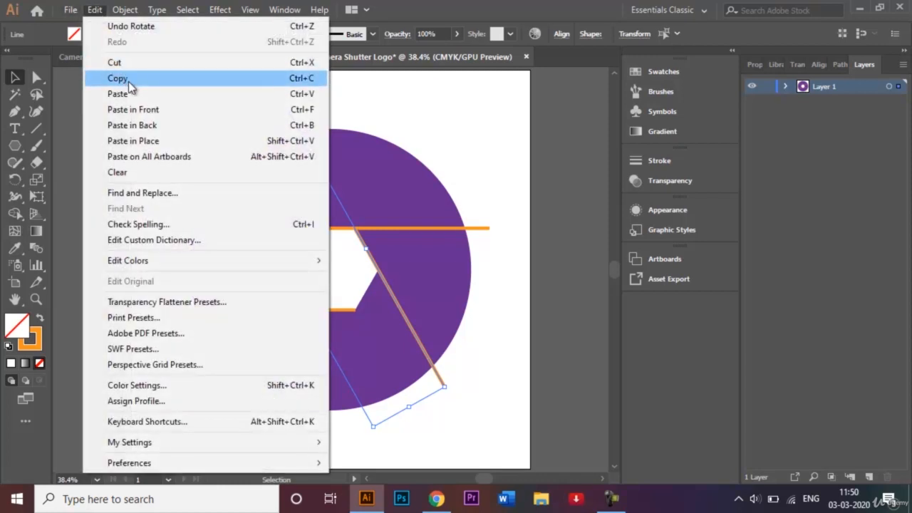
left_click(107, 78)
left_click(95, 10)
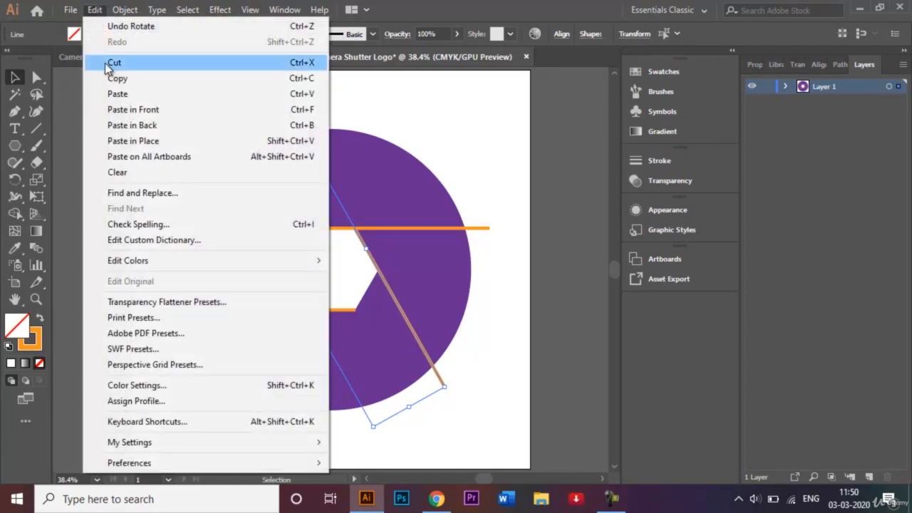
left_click(131, 111)
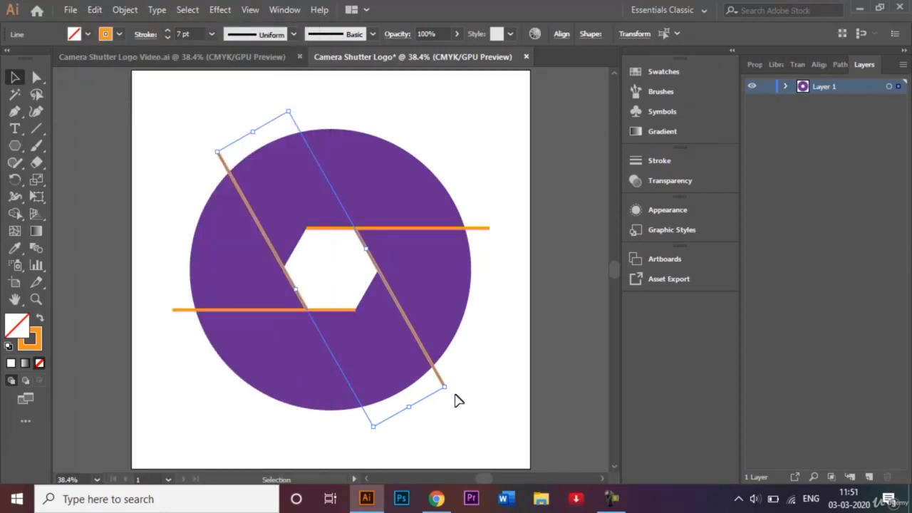
mouse_move(452, 385)
left_mouse_down()
mouse_move(424, 415)
mouse_move(346, 430)
mouse_move(302, 406)
left_mouse_up()
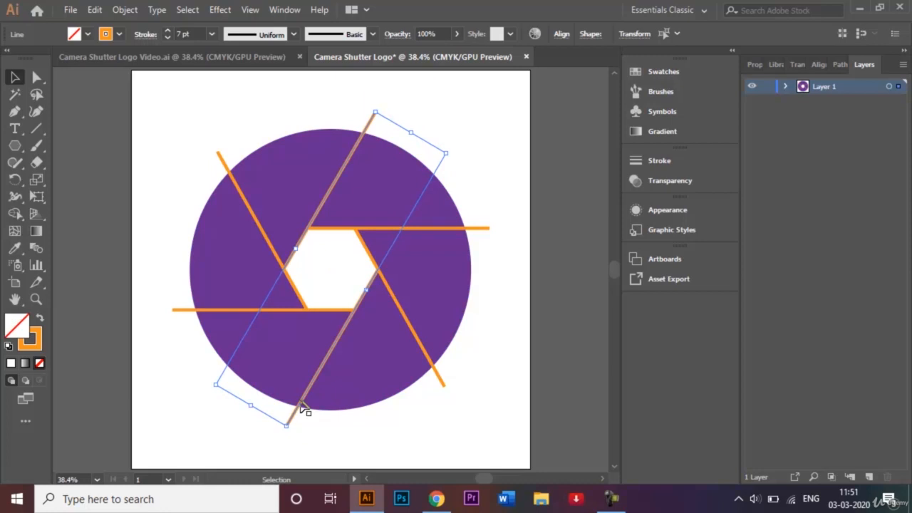
left_click(180, 126)
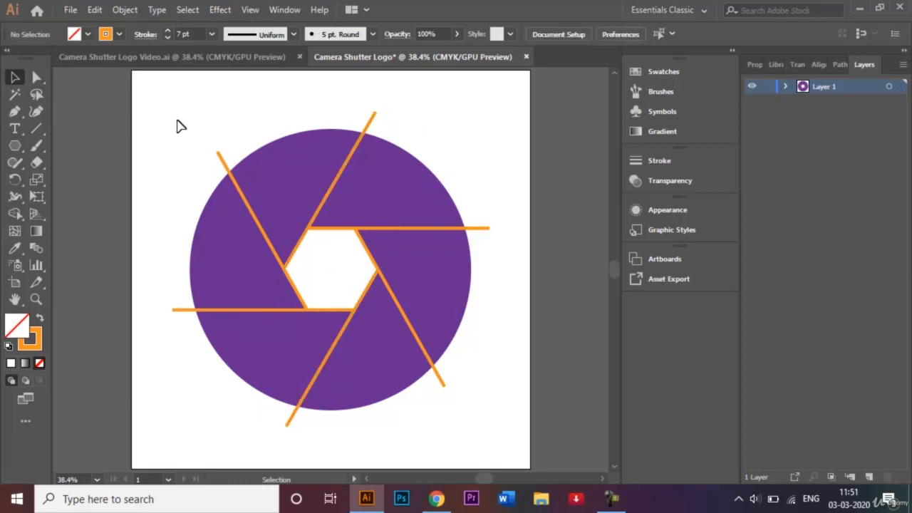
Step: Change the stroke colour of all six orange lines to white
left_click(371, 125)
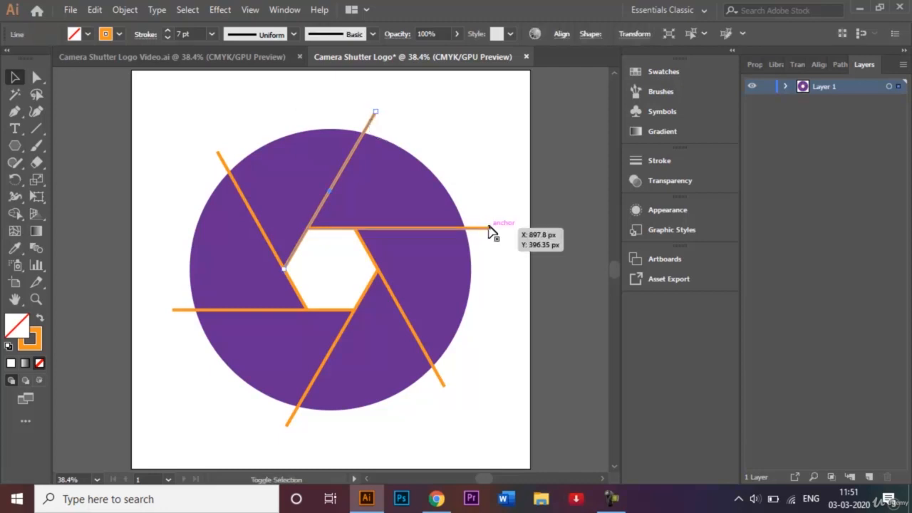
left_click(490, 229, "shift")
left_click(444, 380, "shift")
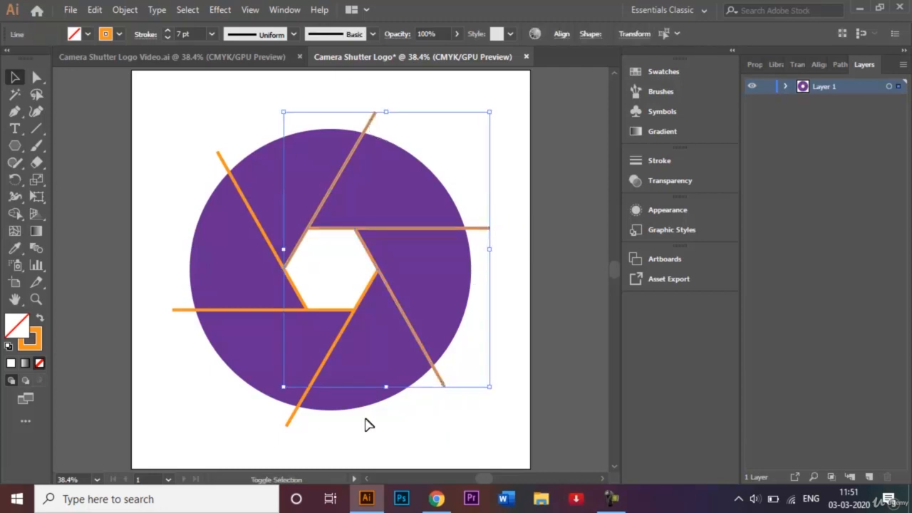
left_click(290, 421, "shift")
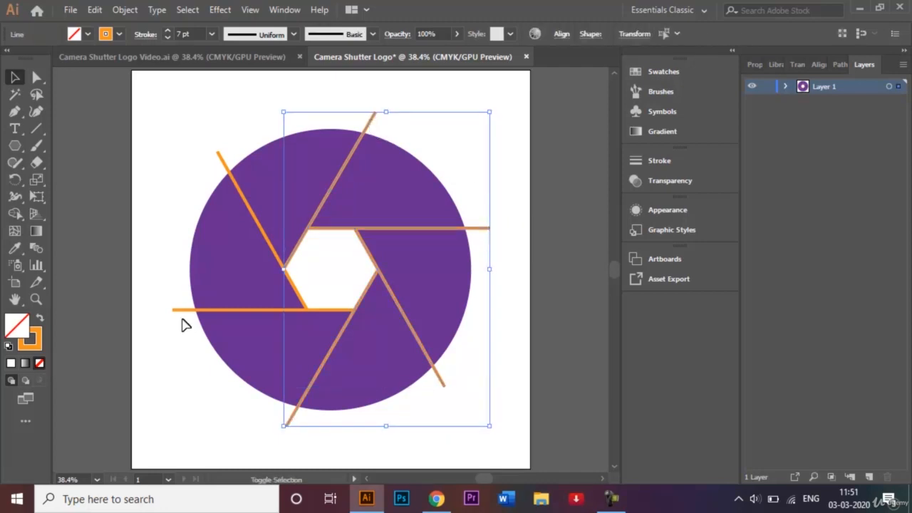
left_click(183, 314, "shift")
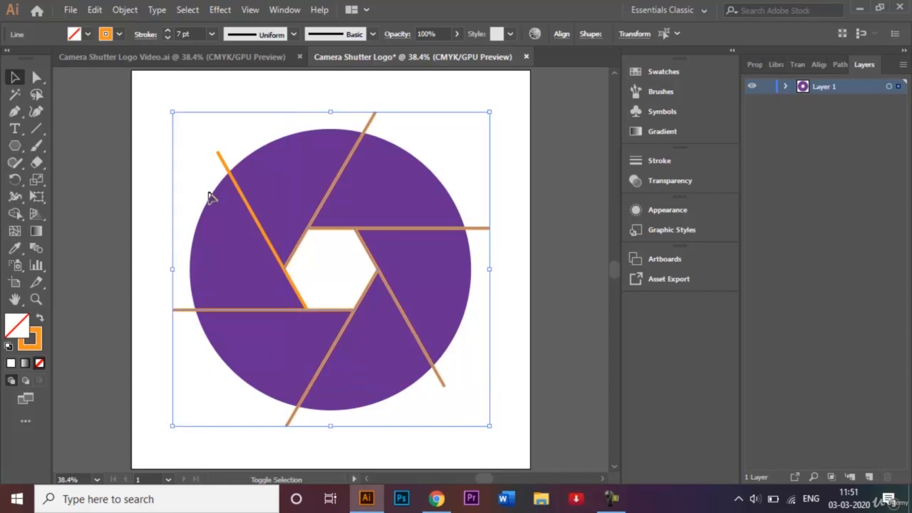
left_click(223, 158, "shift")
left_click(118, 34)
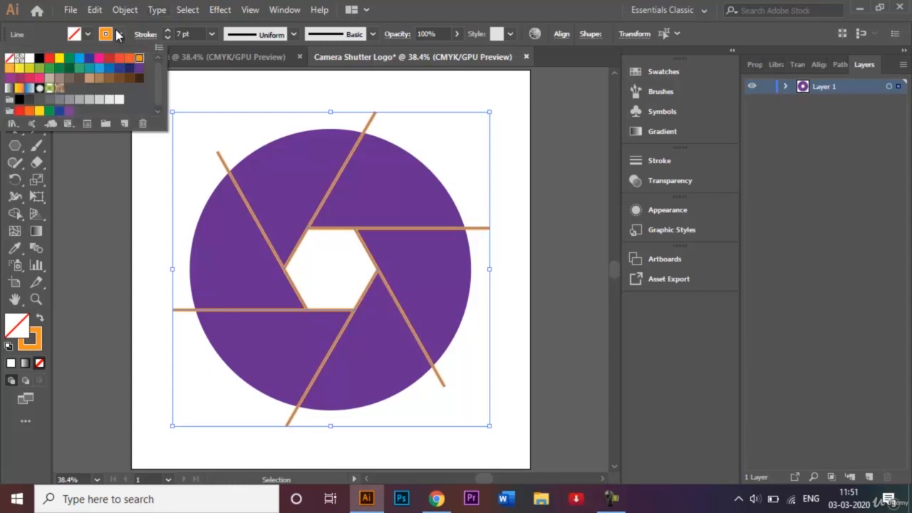
left_click(30, 58)
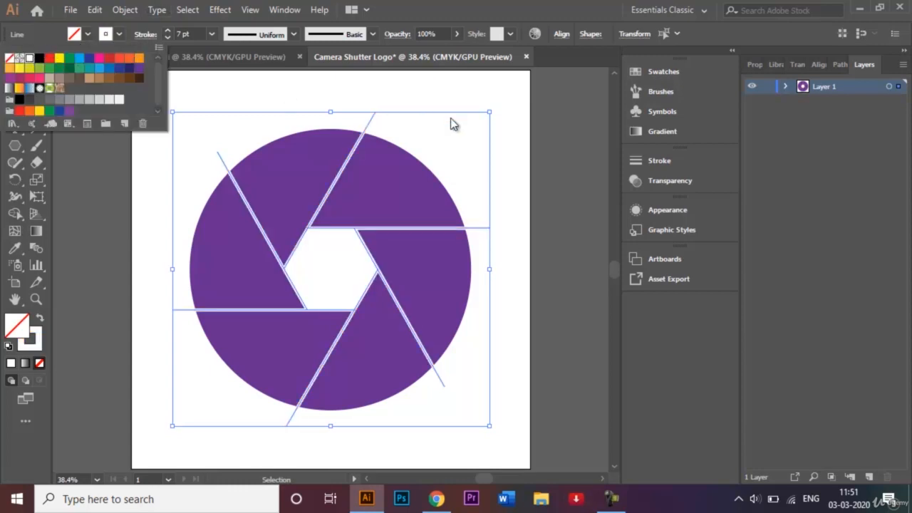
left_click(521, 150)
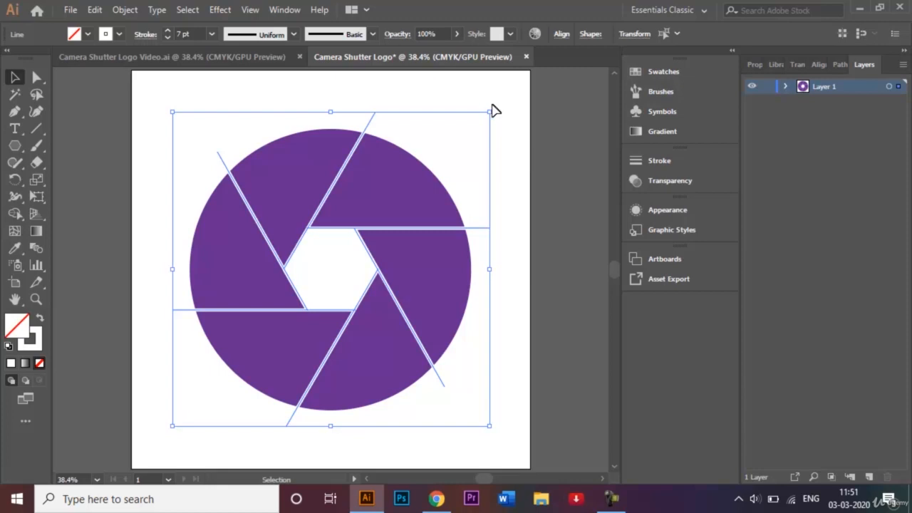
left_click(519, 130)
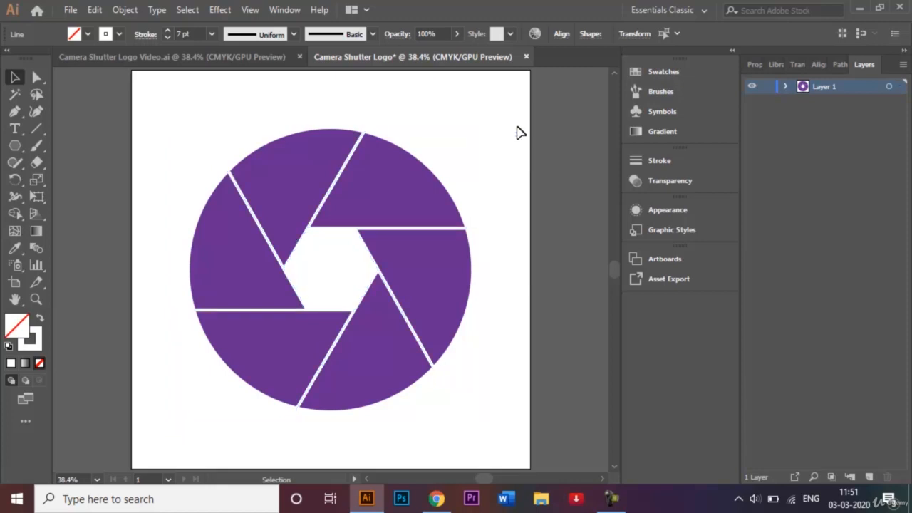
Step: Cut the purple circle from the artboard, leaving the white hexagon and dividing lines in place
left_click(407, 179)
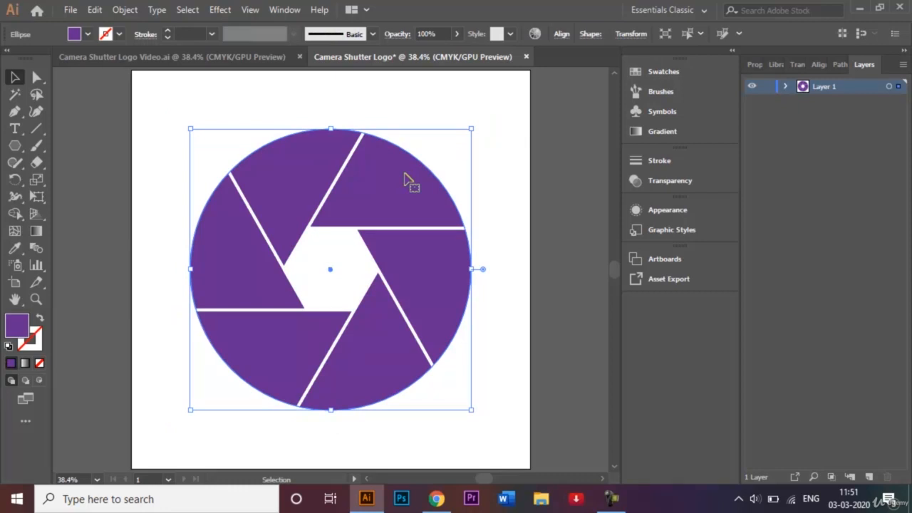
left_click(94, 10)
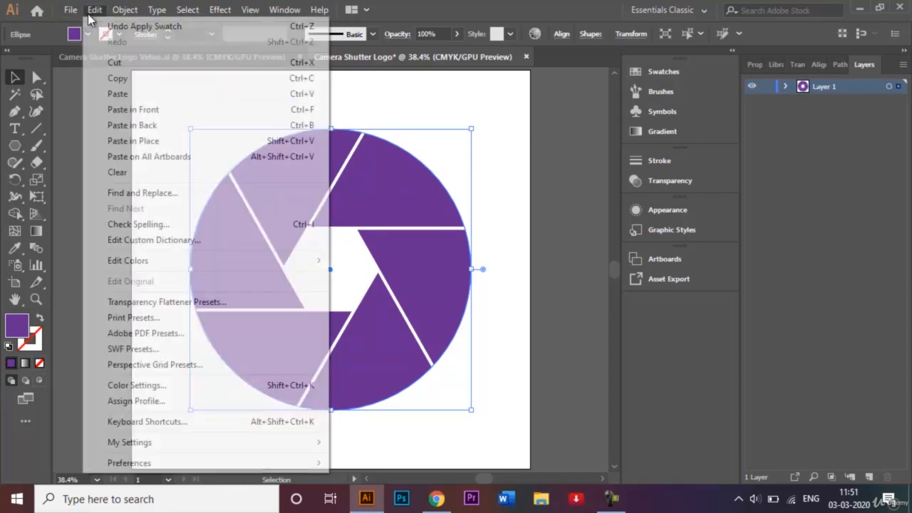
left_click(122, 64)
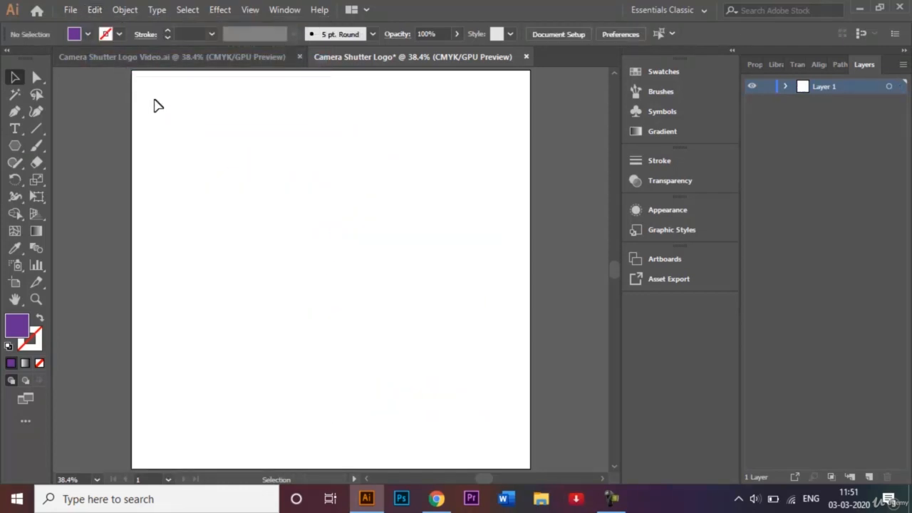
Step: Expand the fill and stroke of the white hexagon and six lines, and unite them into a single shape
left_click_drag(143, 96, 519, 457)
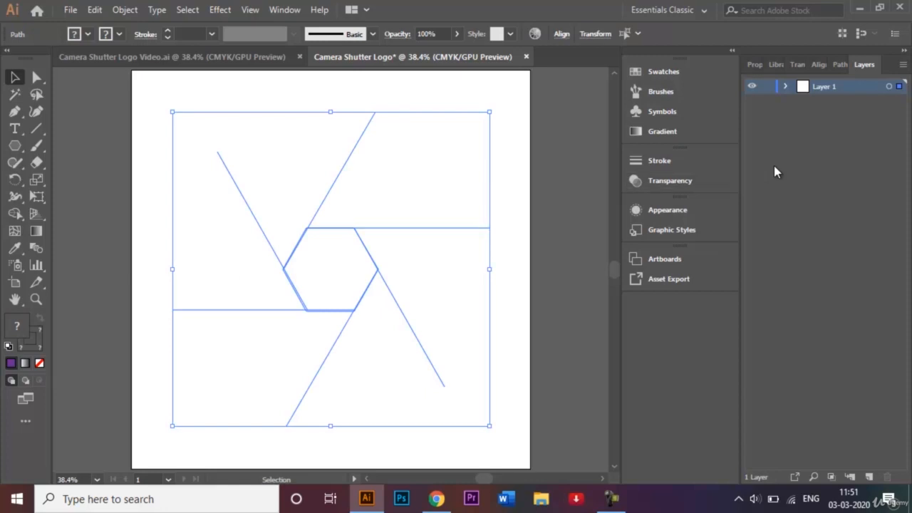
left_click(125, 10)
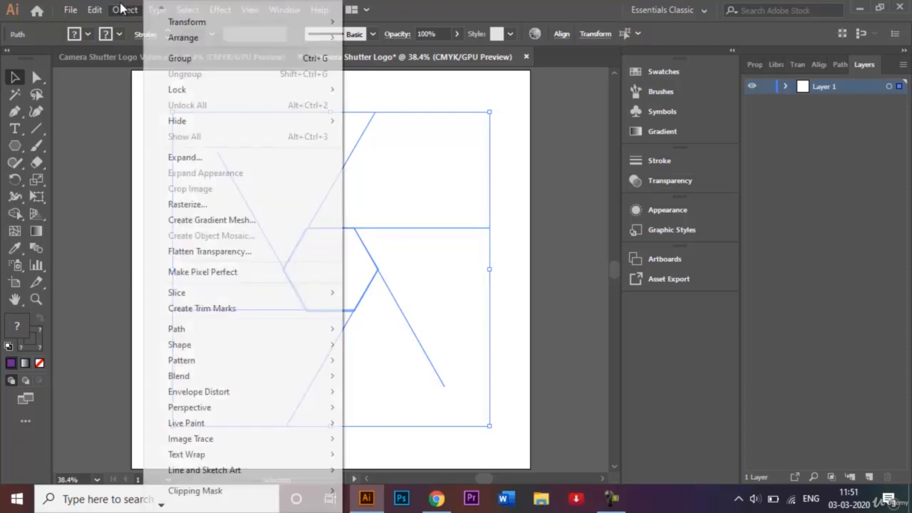
left_click(227, 158)
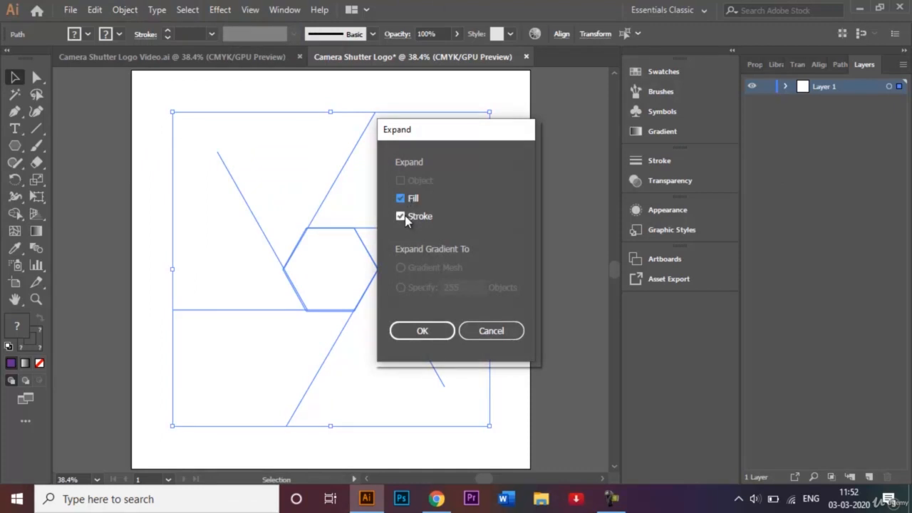
left_click(438, 333)
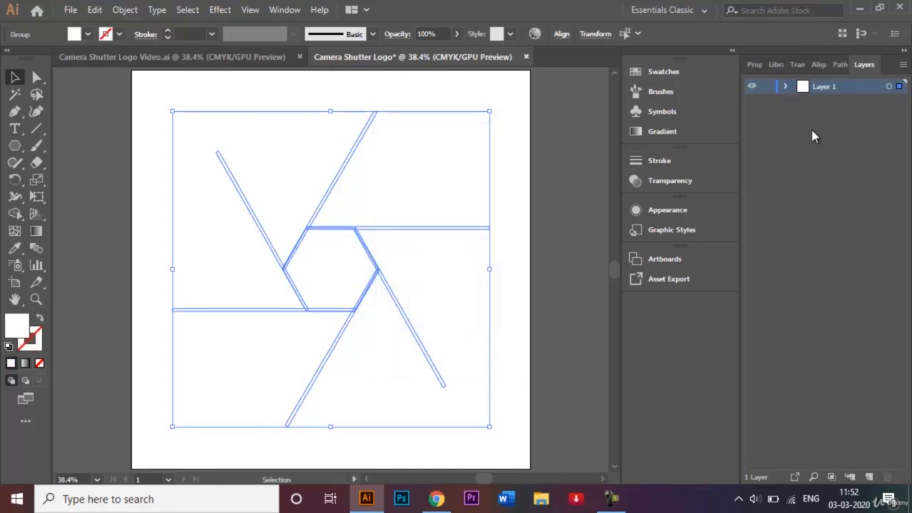
left_click(839, 65)
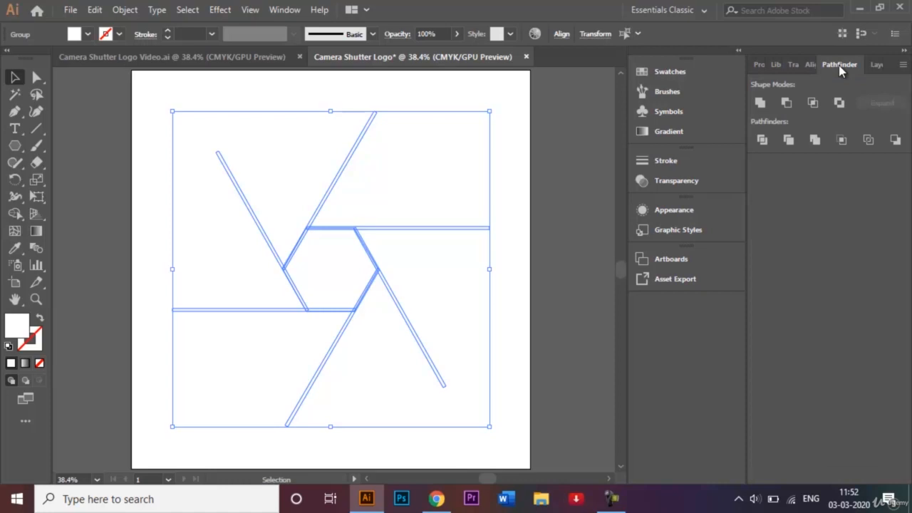
left_click(761, 103)
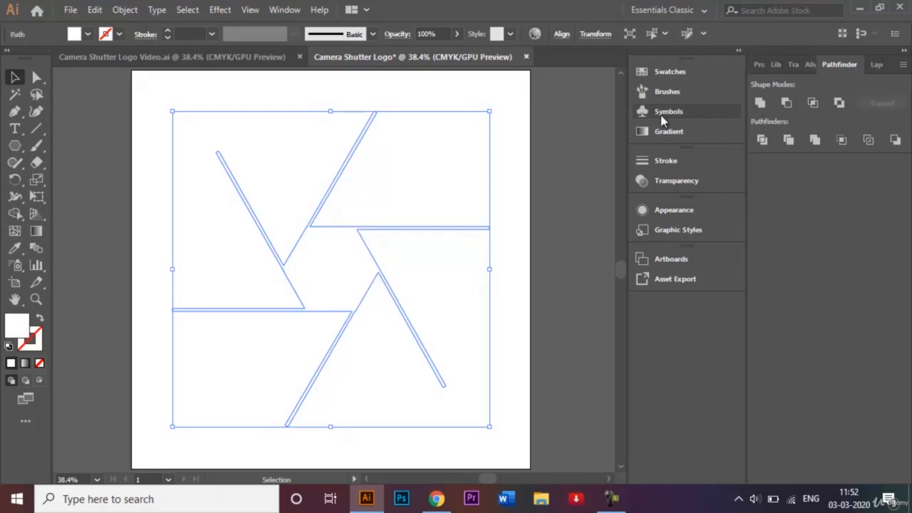
left_click(562, 125)
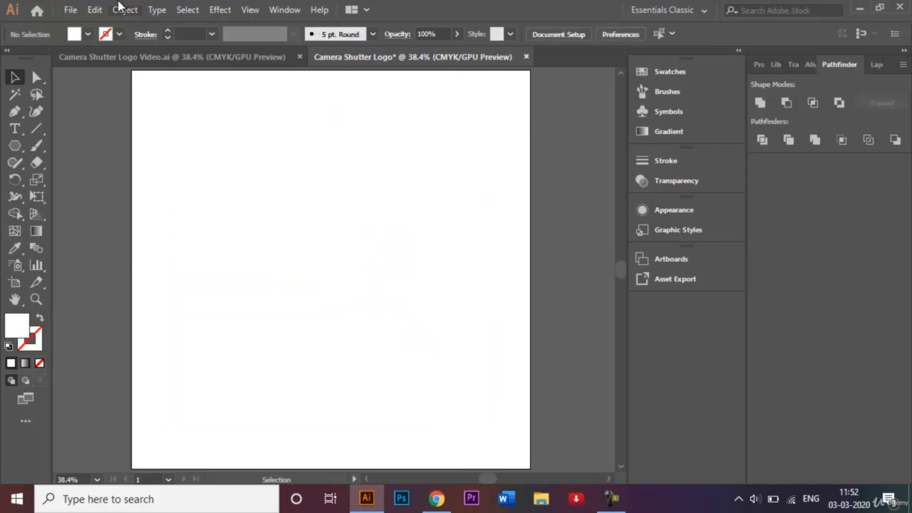
Step: Paste the cut purple circle in back of the united white shape
left_click(92, 10)
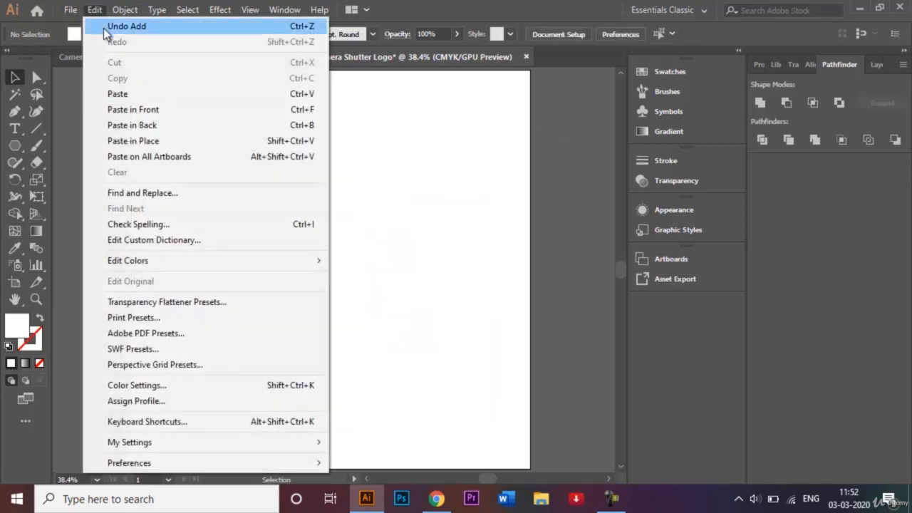
left_click(155, 127)
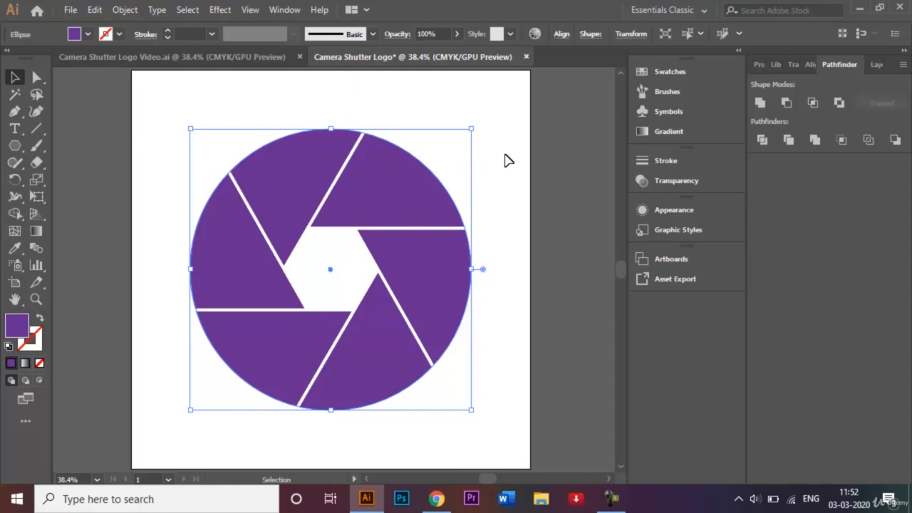
left_click(506, 160)
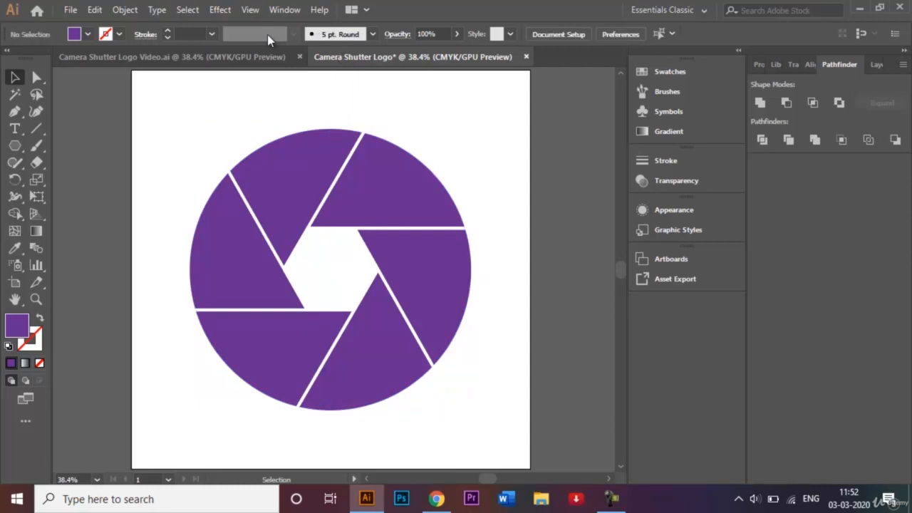
Step: Subtract the united white shape from the purple circle with Minus Front, and move the resulting blade group slightly downward
left_click_drag(182, 103, 493, 434)
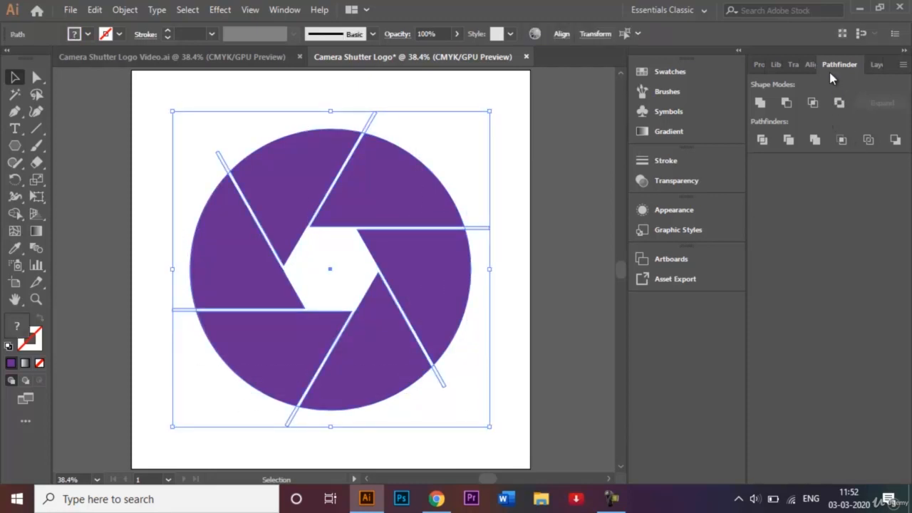
left_click(787, 102)
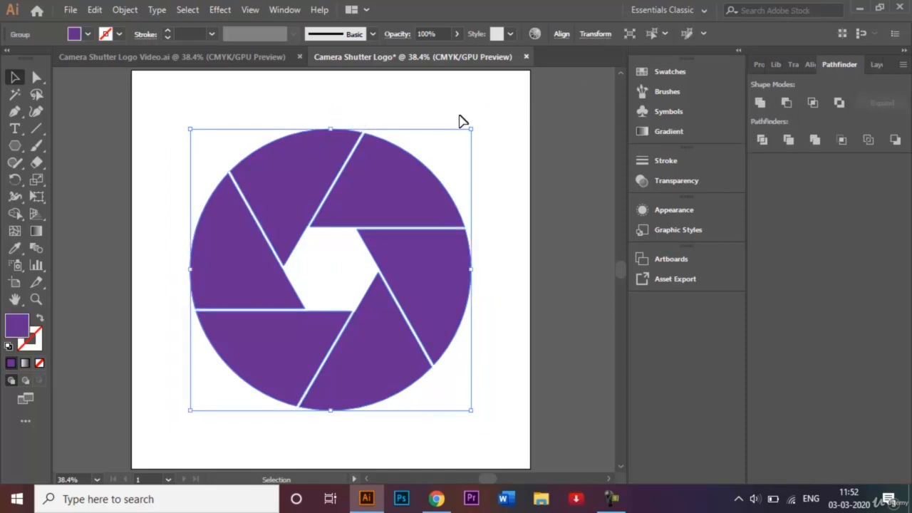
left_click(516, 195)
mouse_move(392, 199)
left_mouse_down()
mouse_move(393, 179)
mouse_move(356, 219)
mouse_move(427, 236)
mouse_move(397, 174)
mouse_move(369, 178)
mouse_move(393, 204)
left_mouse_up()
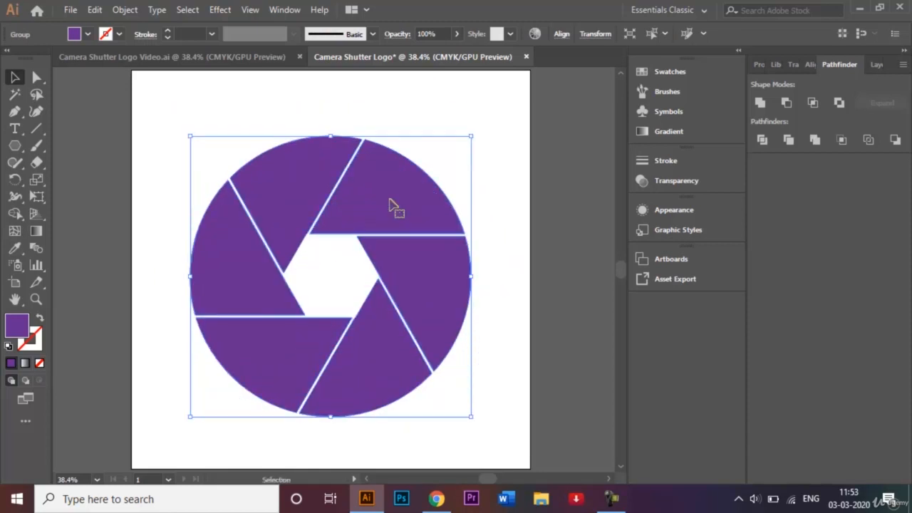
left_click(497, 173)
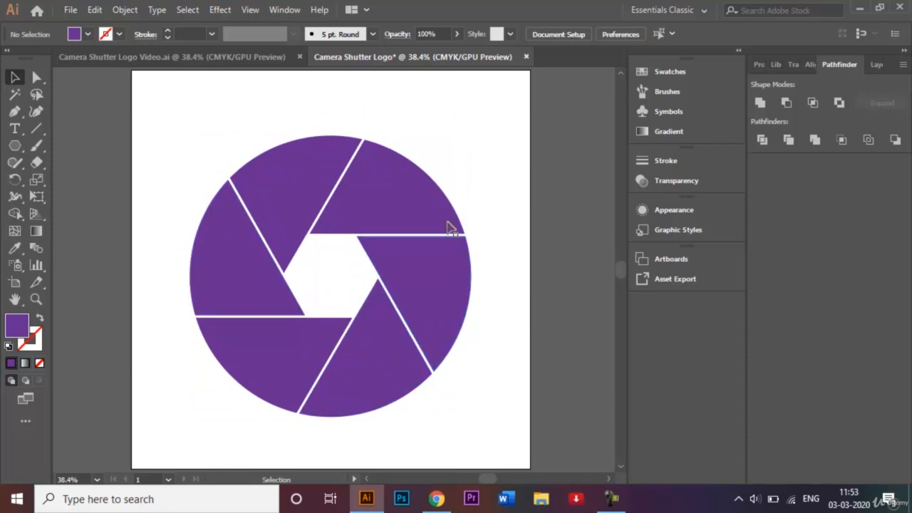
Step: Check that the shutter blades are separate shapes by selecting them individually with the Direct Selection tool
left_click(293, 163)
left_click(204, 111)
left_click(38, 79)
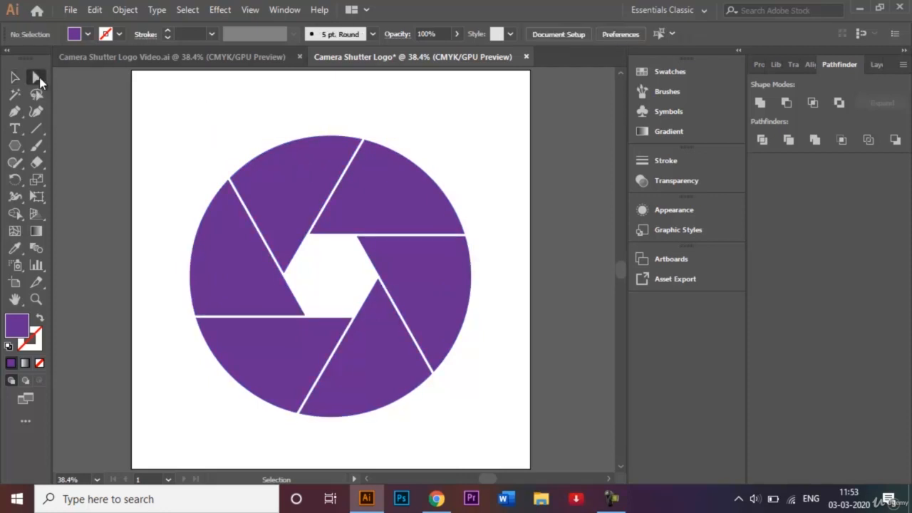
left_click(279, 186)
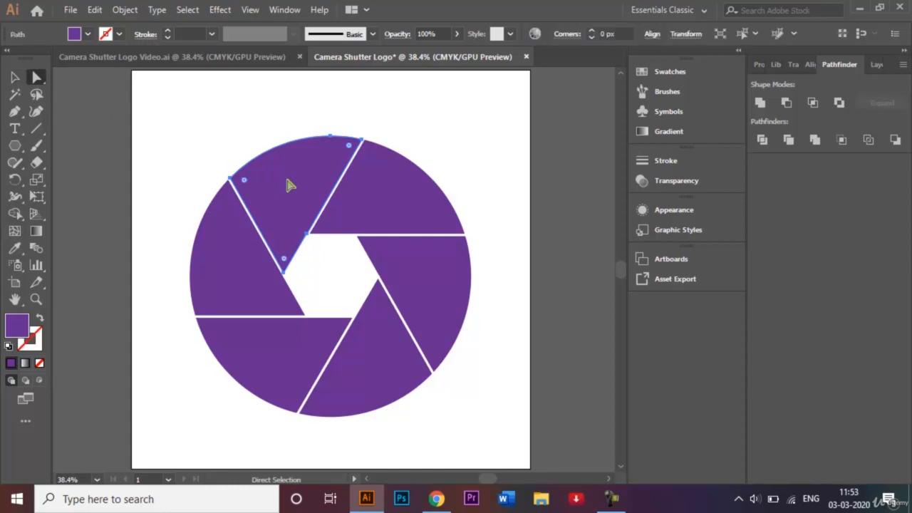
left_click(438, 300)
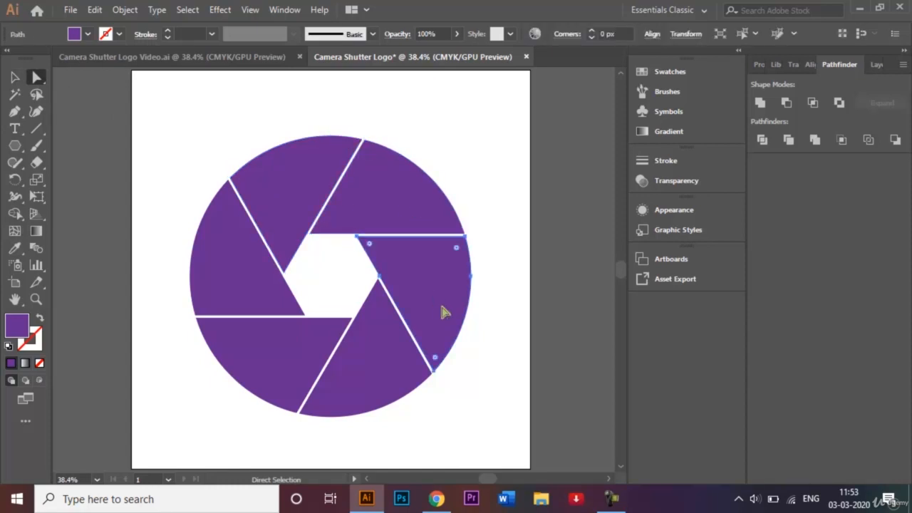
left_click(400, 359)
left_click(285, 355)
left_click(261, 269)
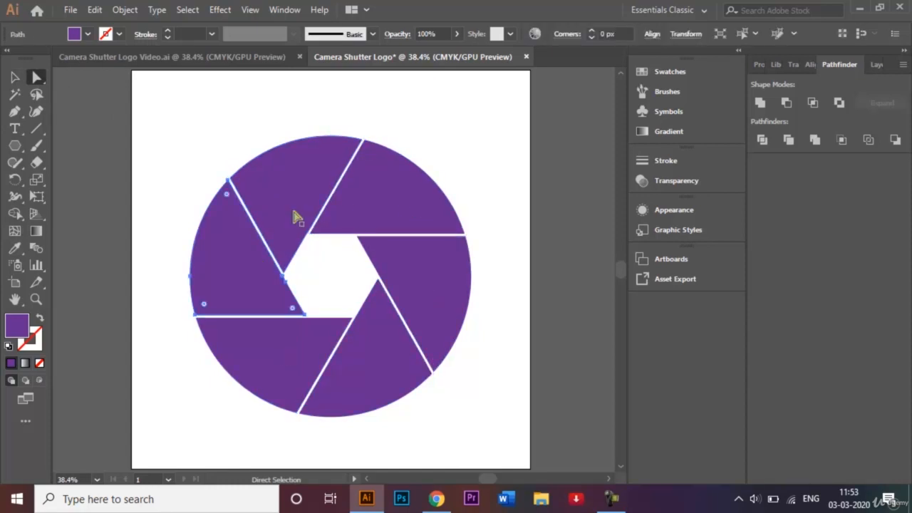
Step: Fill the logo's top shutter blade with red and the adjacent left blade with orange
left_click(299, 210)
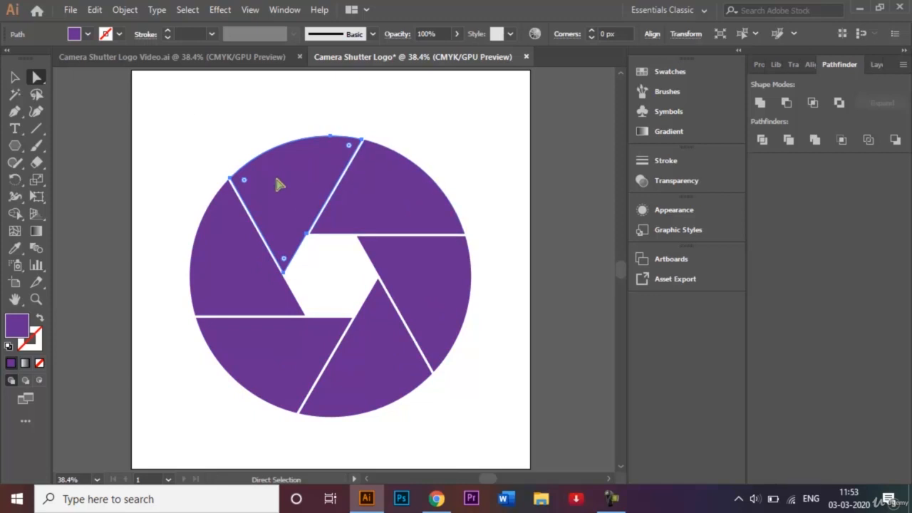
left_click(86, 34)
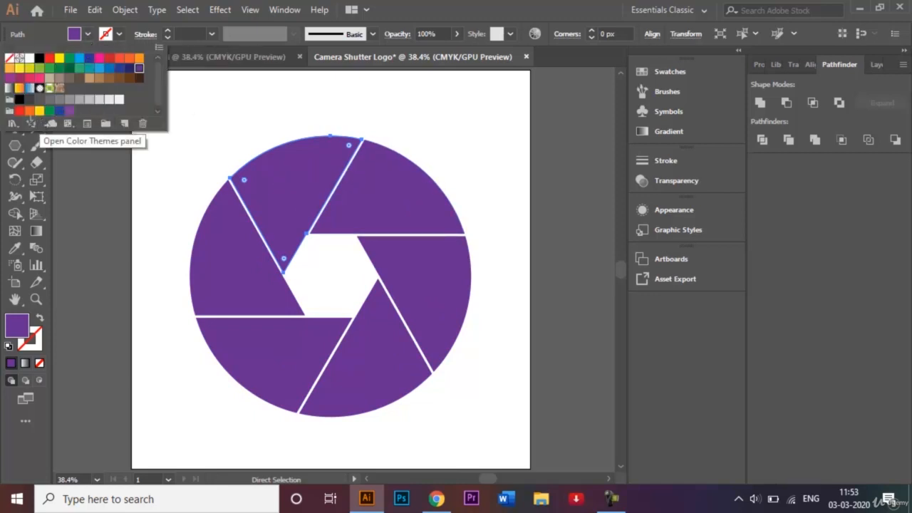
left_click(19, 111)
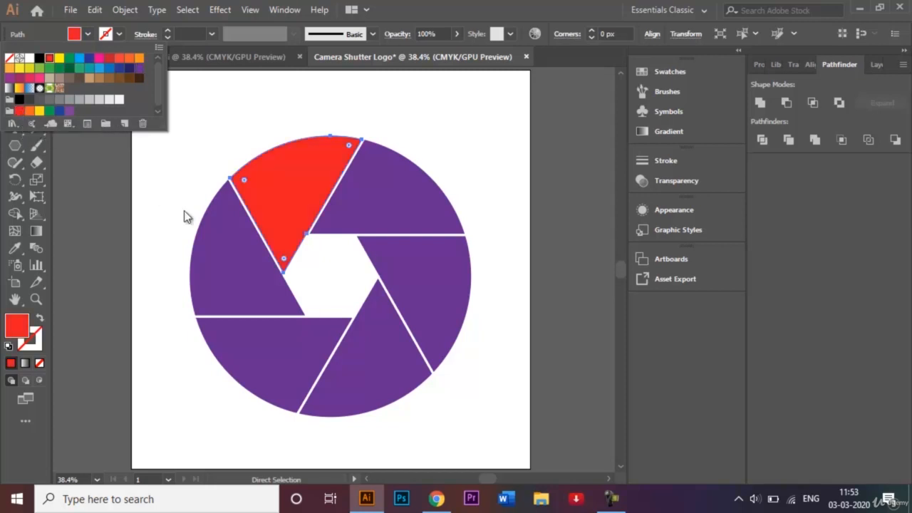
left_click(209, 261)
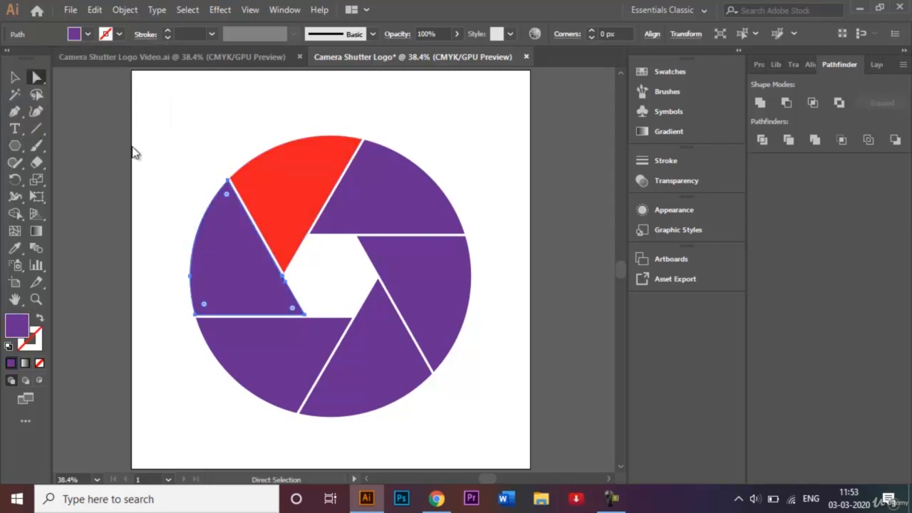
left_click(88, 34)
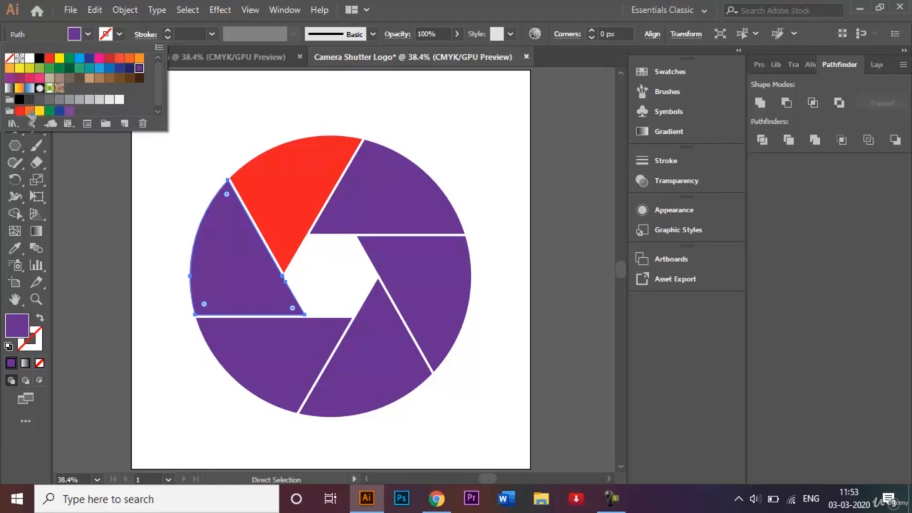
left_click(29, 111)
left_click(140, 248)
Step: Fill the lower-left shutter blade with yellow and the bottom blade beside it with green
left_click(247, 339)
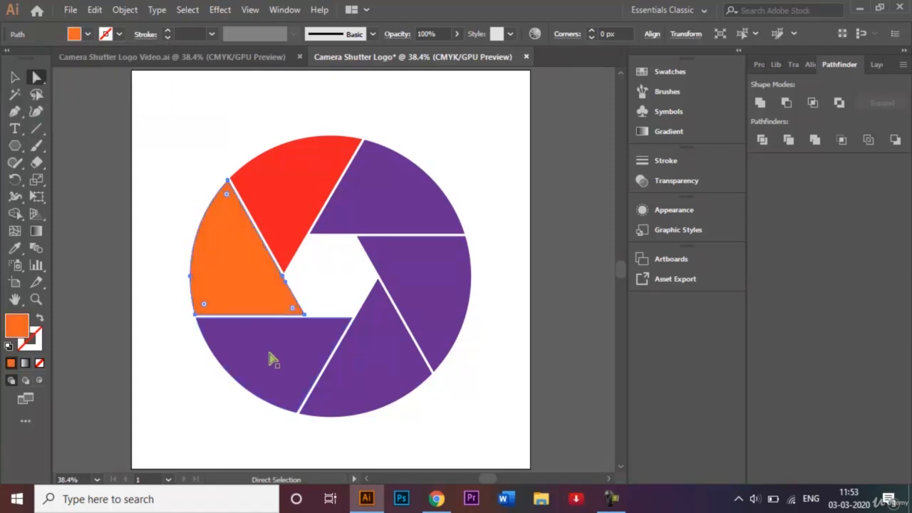
left_click(87, 34)
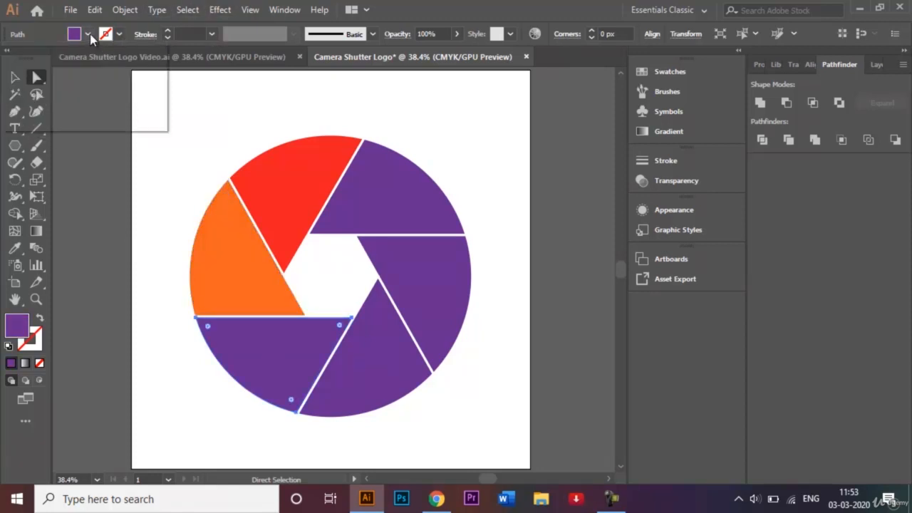
left_click(41, 111)
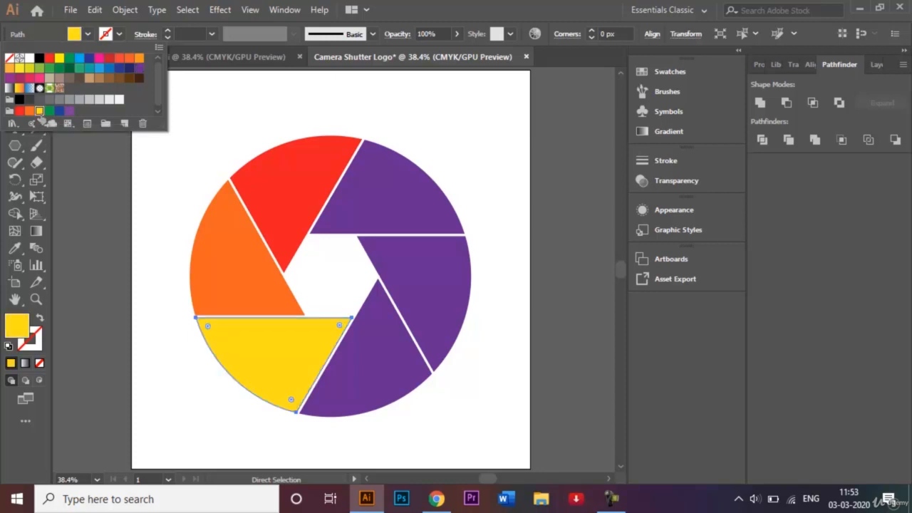
left_click(143, 234)
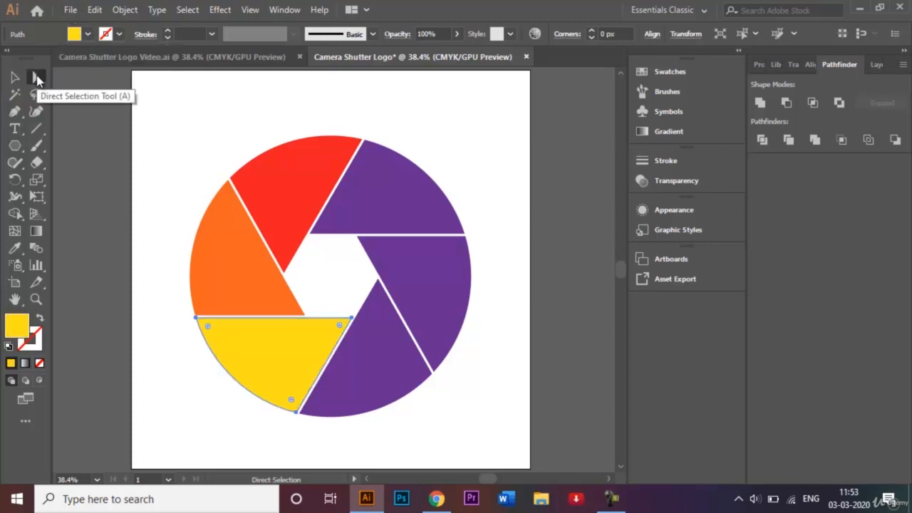
left_click(388, 373)
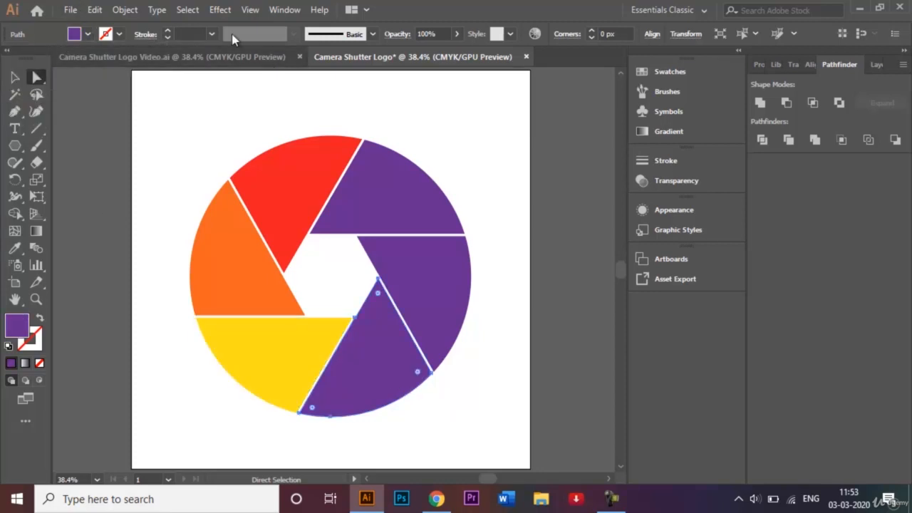
left_click(88, 34)
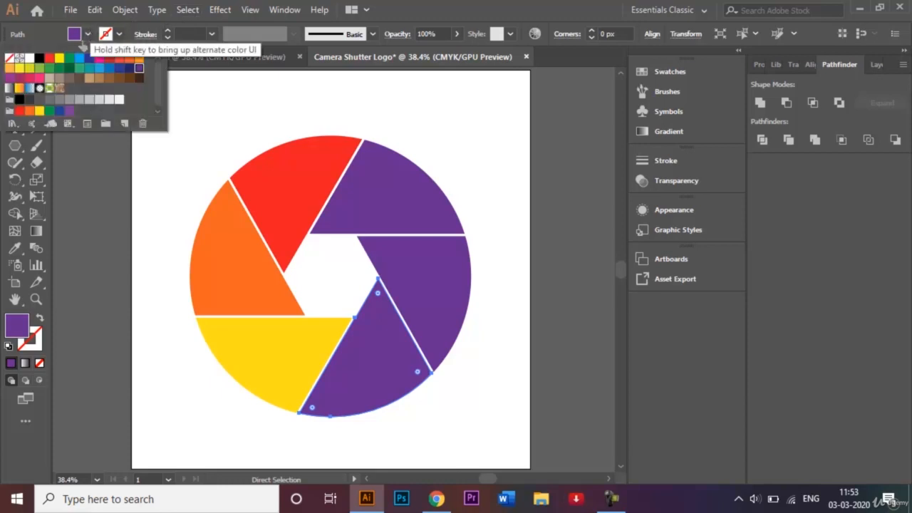
left_click(49, 111)
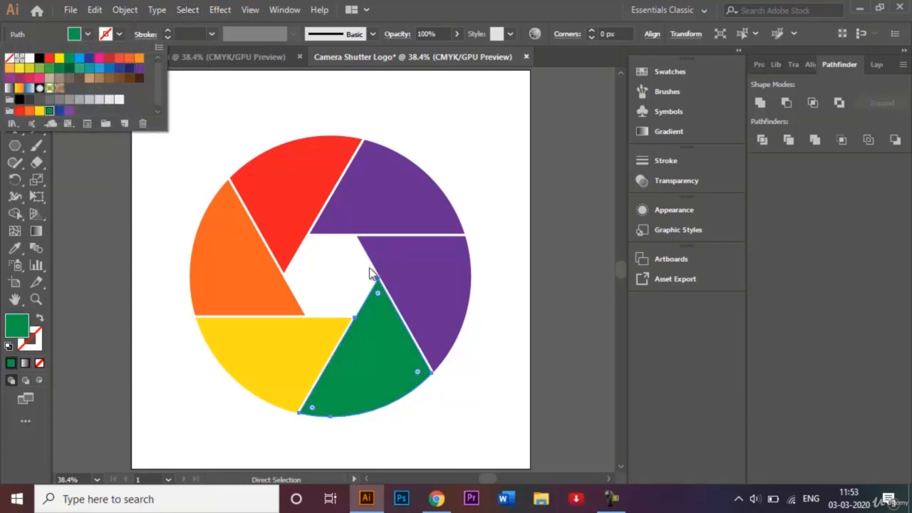
Step: Fill the right shutter blade, between the green and purple blades, with dark blue
left_click(483, 272)
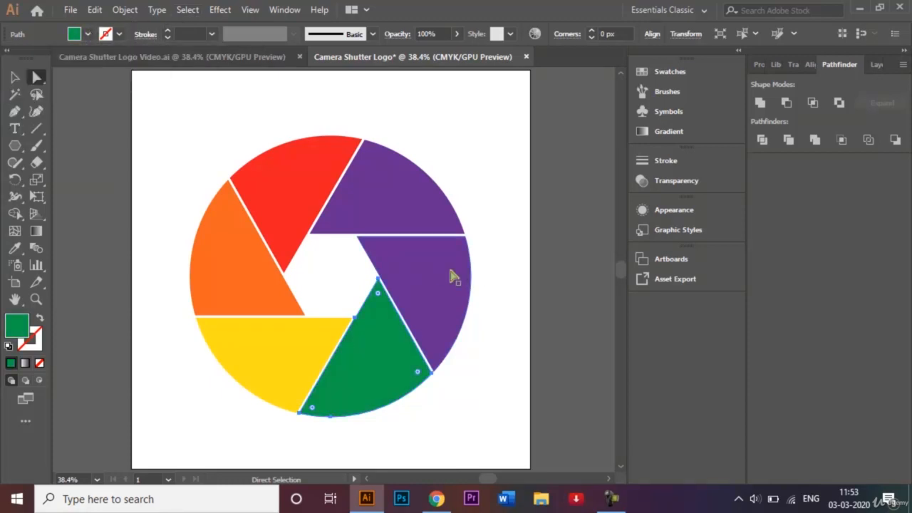
left_click(87, 33)
left_click(57, 112)
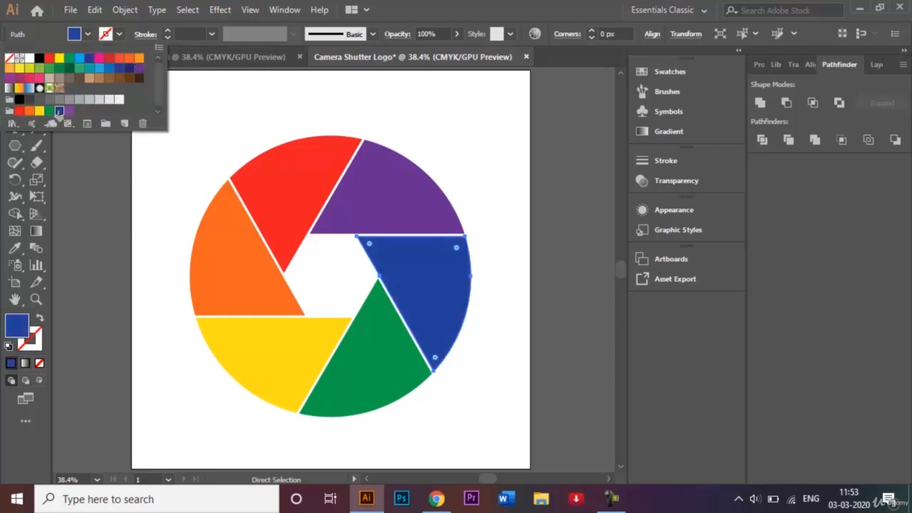
Step: Deselect the dark blue blade and display the document's layer list
left_click(489, 185)
left_click(460, 169)
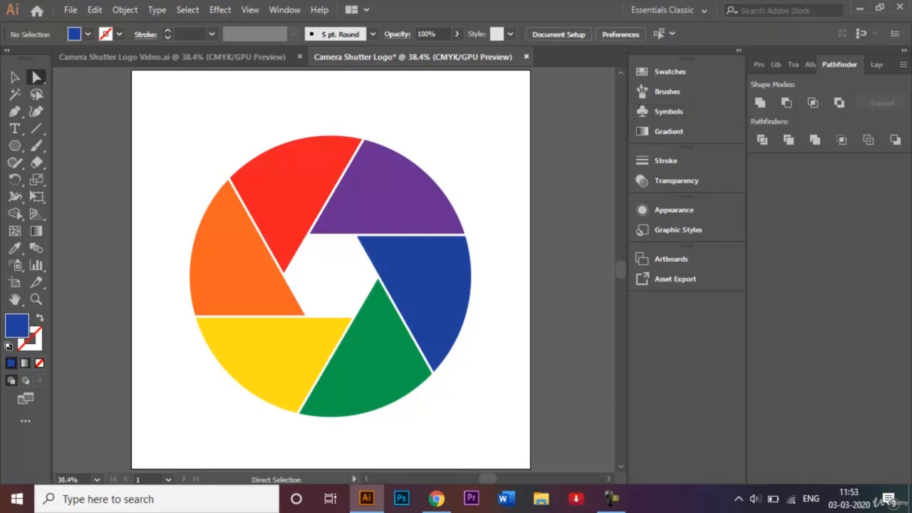
left_click(877, 65)
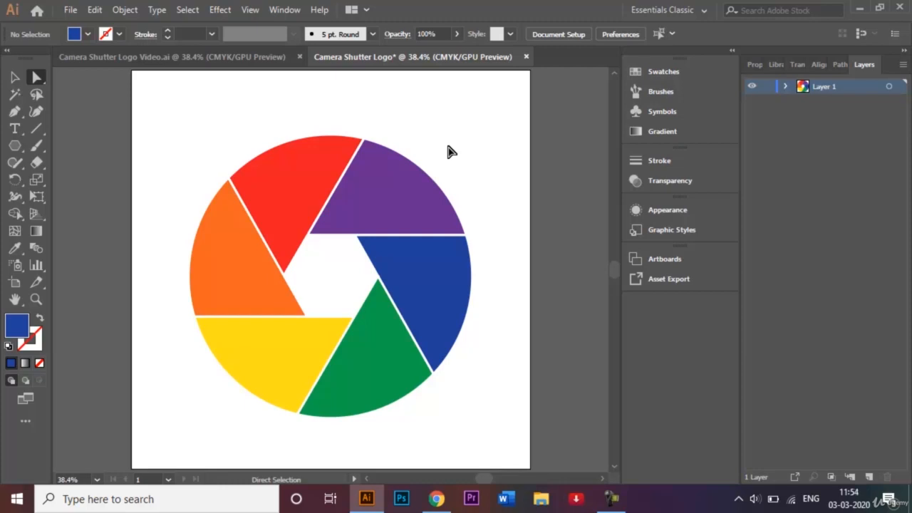
Step: Save the logo as Camera Shutter Logo.ai in the Udemy folder, in Adobe Illustrator format with the Illustrator CC version and default options
left_click(71, 10)
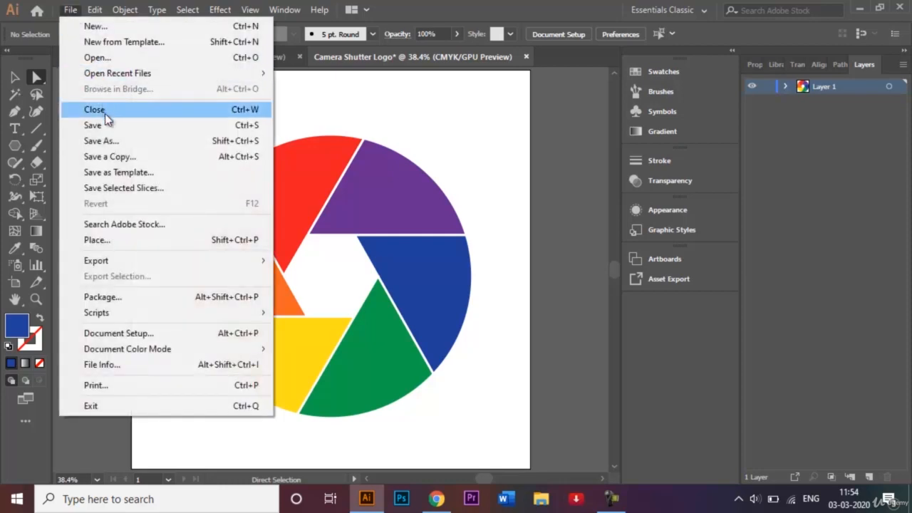
left_click(115, 143)
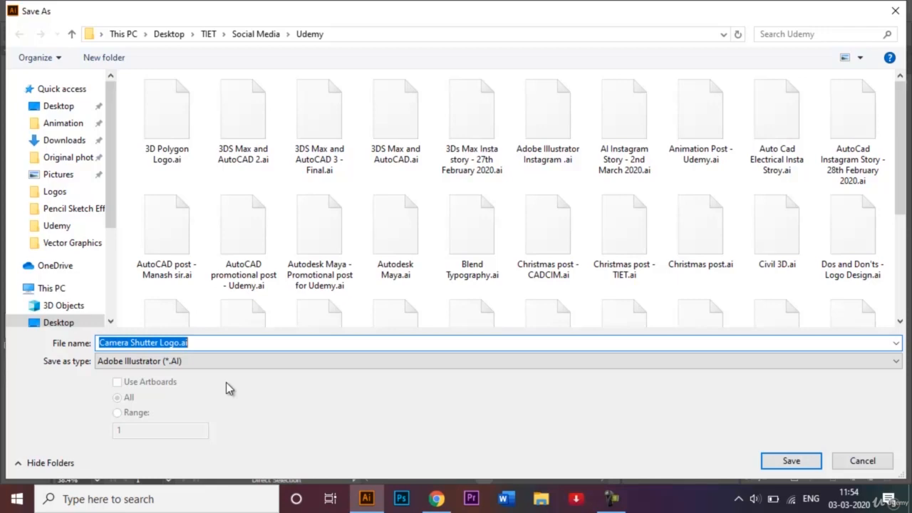
left_click(785, 460)
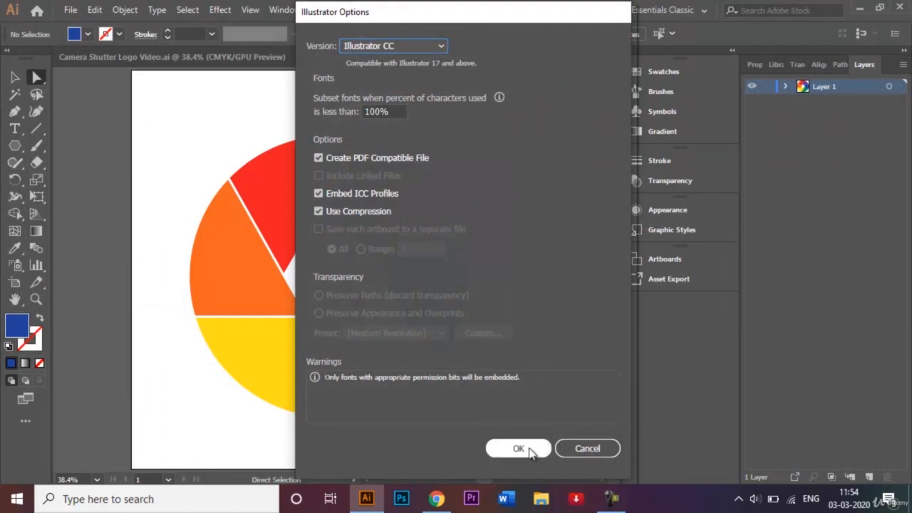
left_click(529, 448)
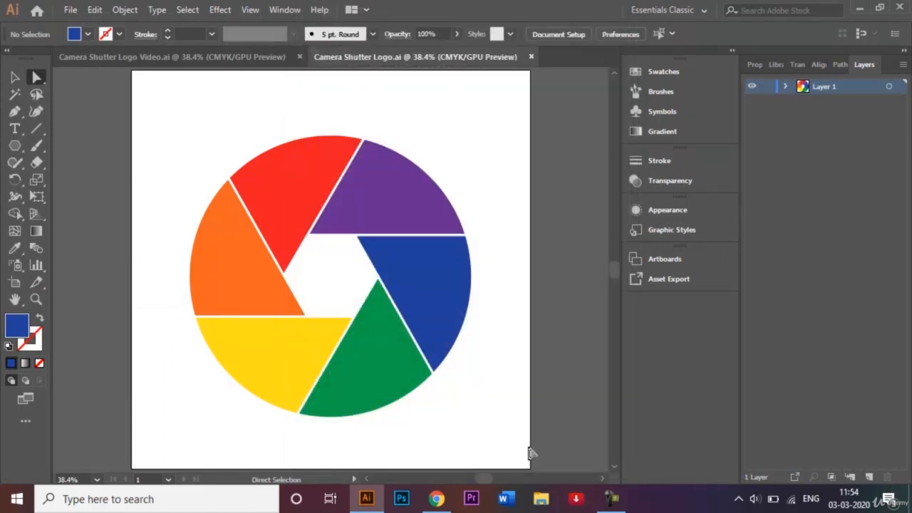